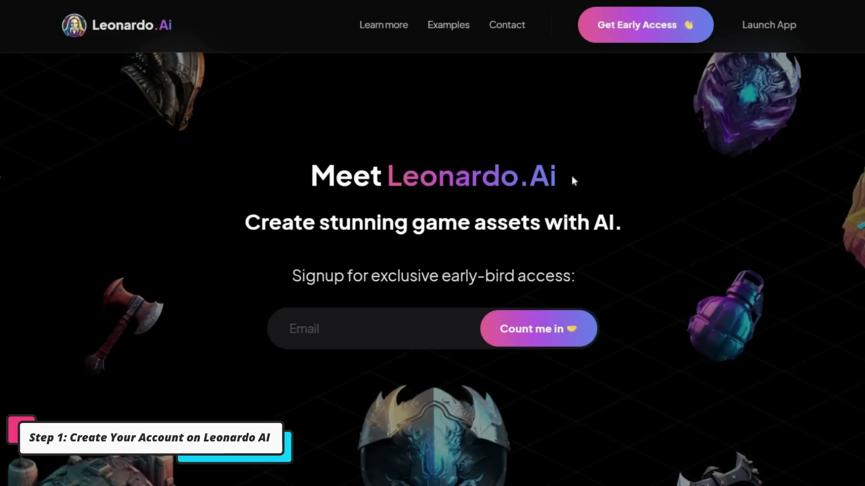
Request early access by pasting the e-mail address into the signup form and submitting it
click(618, 32)
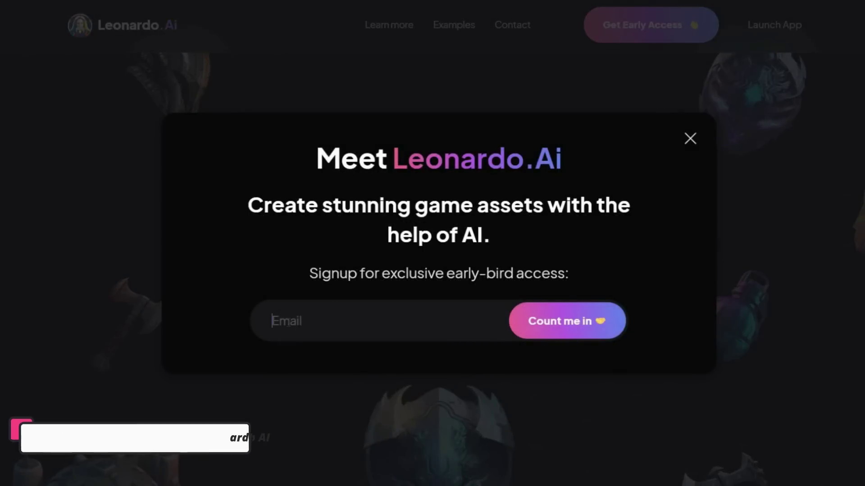
key(ctrl+v)
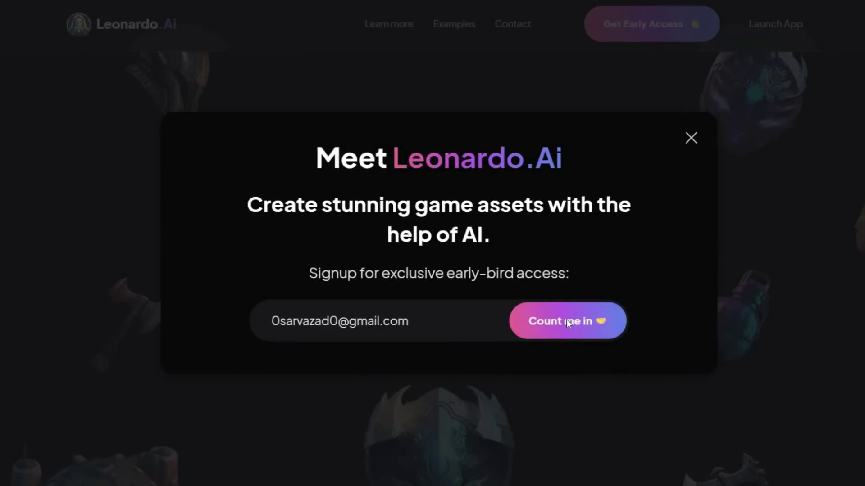
click(566, 320)
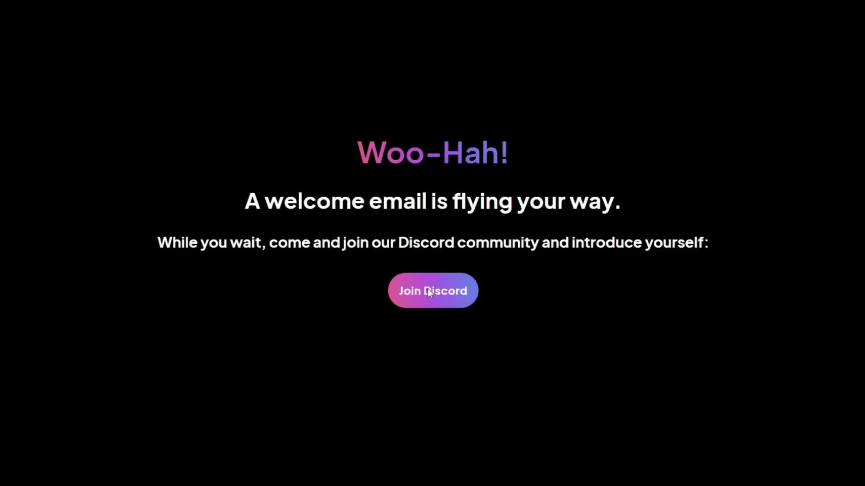
Accept the invite to the Leonardo.Ai Discord server and dismiss the Student Hubs prompt
click(427, 291)
click(421, 320)
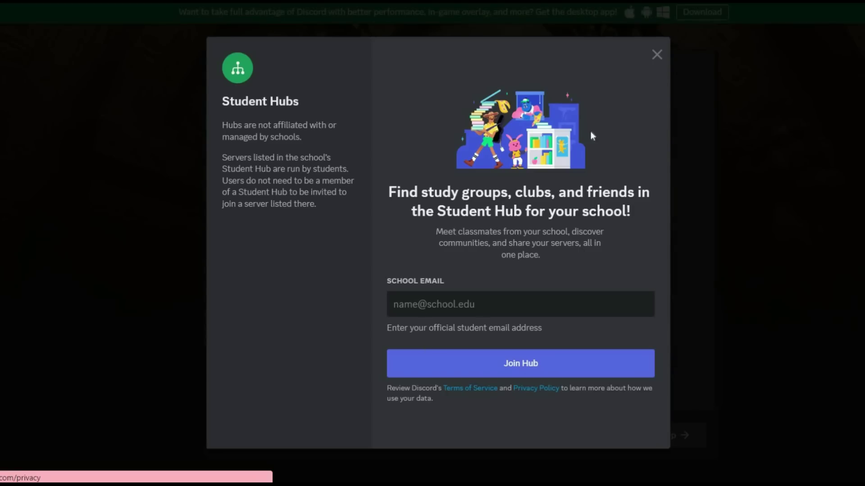
click(652, 57)
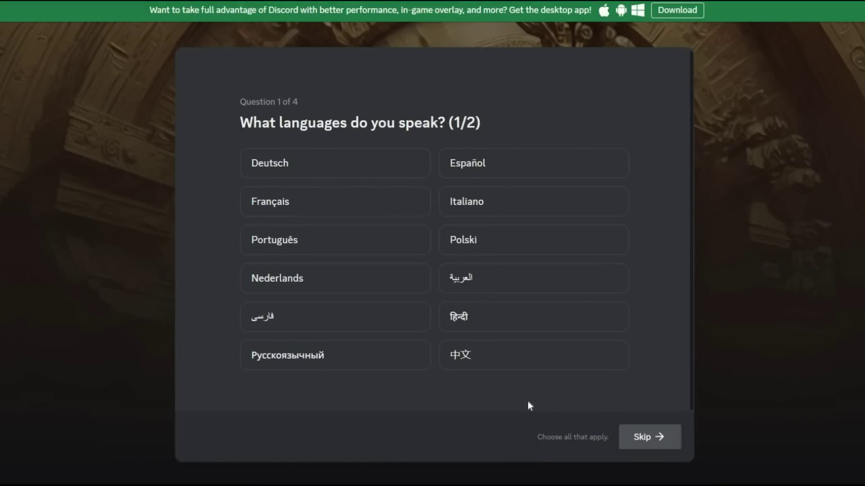
Skip both language questions, choose Create Art, tick both acknowledgements and finish onboarding
click(643, 436)
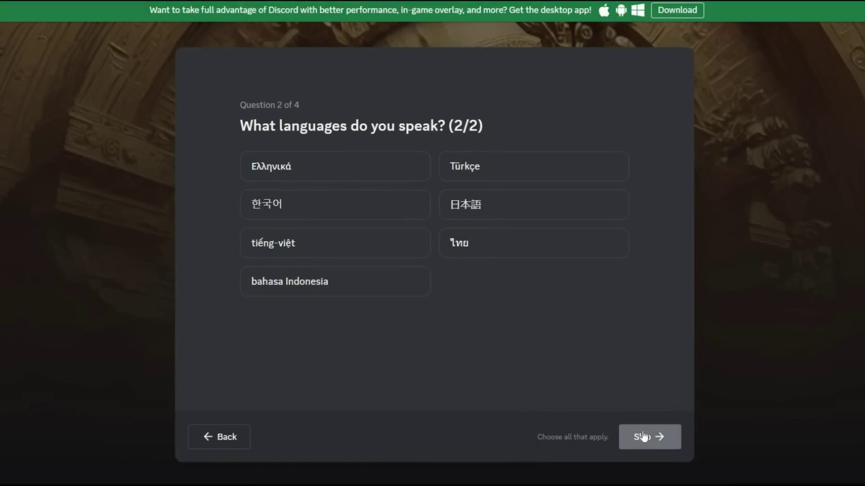
click(643, 436)
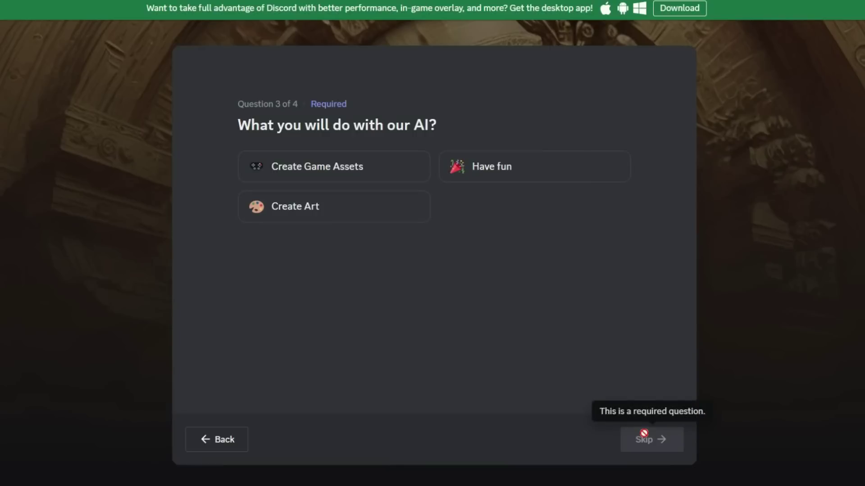
click(305, 210)
click(651, 440)
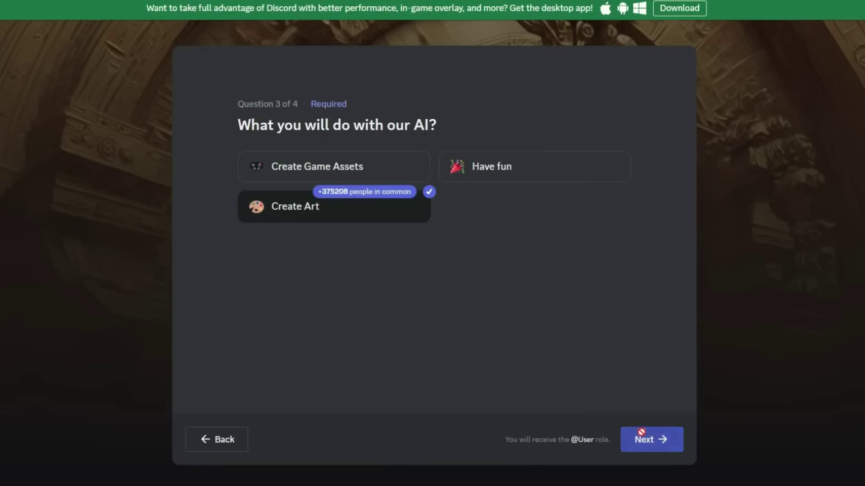
click(315, 239)
click(505, 228)
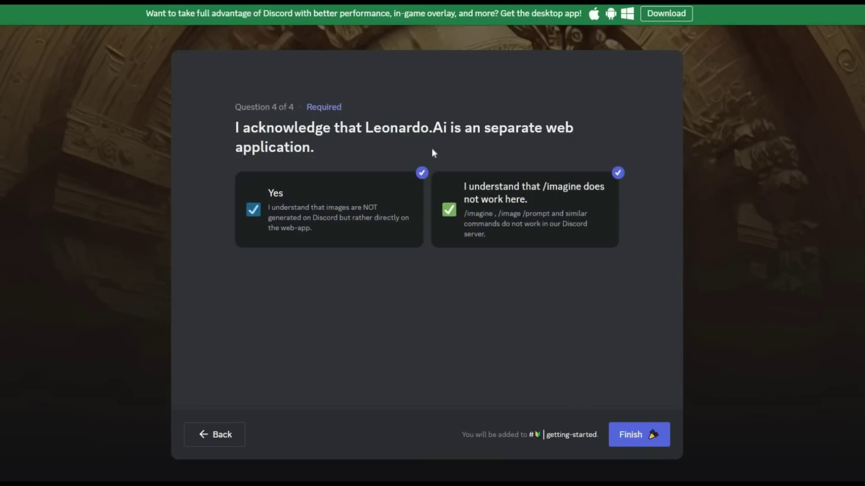
click(639, 435)
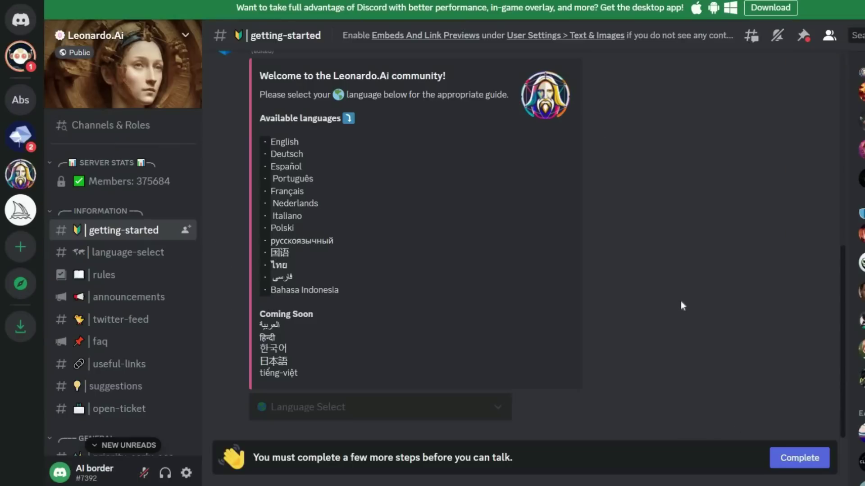
Go to the priority-early-access channel and follow its whitelist form link
scroll(170, 247, down, 5)
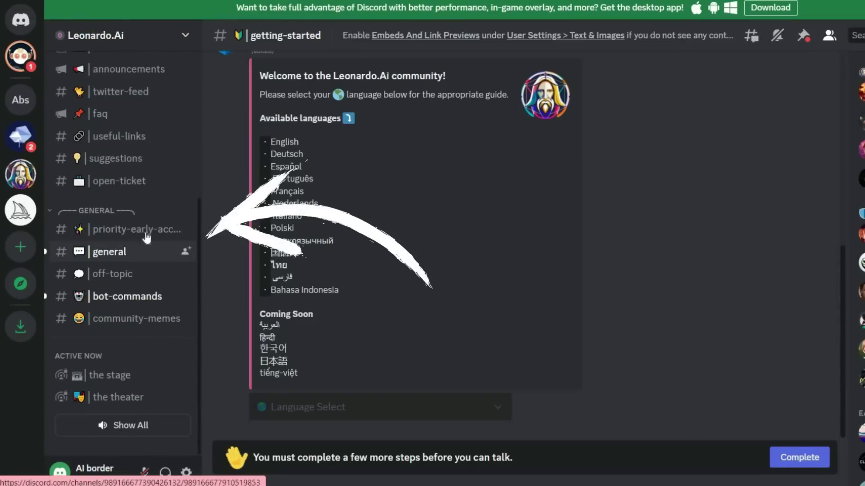
click(120, 229)
scroll(360, 234, up, 6)
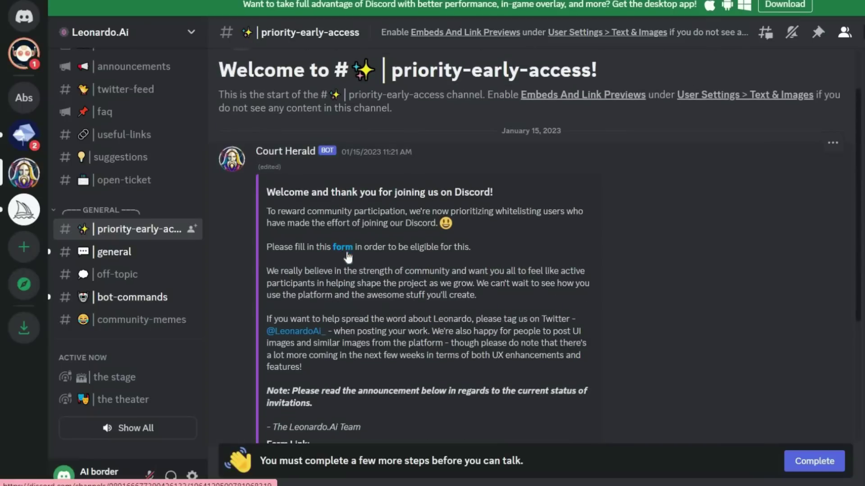
click(342, 247)
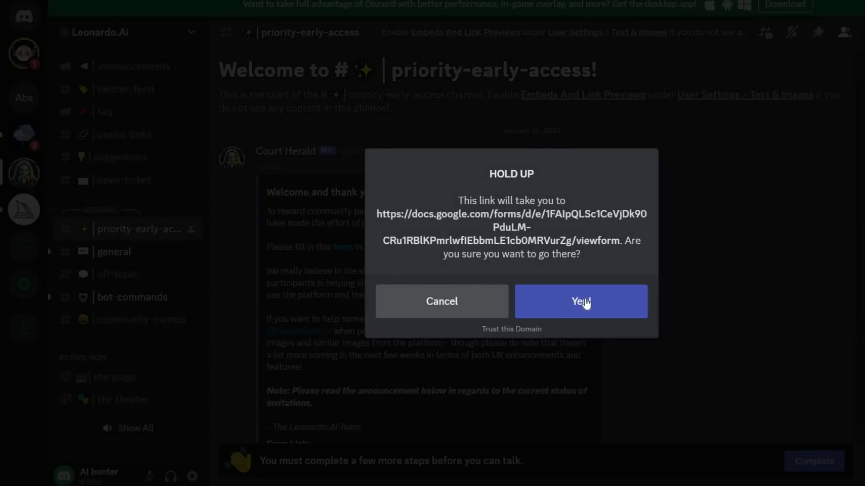
Leave Discord for the Google Form and answer Yes to having joined the Discord
click(581, 301)
scroll(379, 252, down, 5)
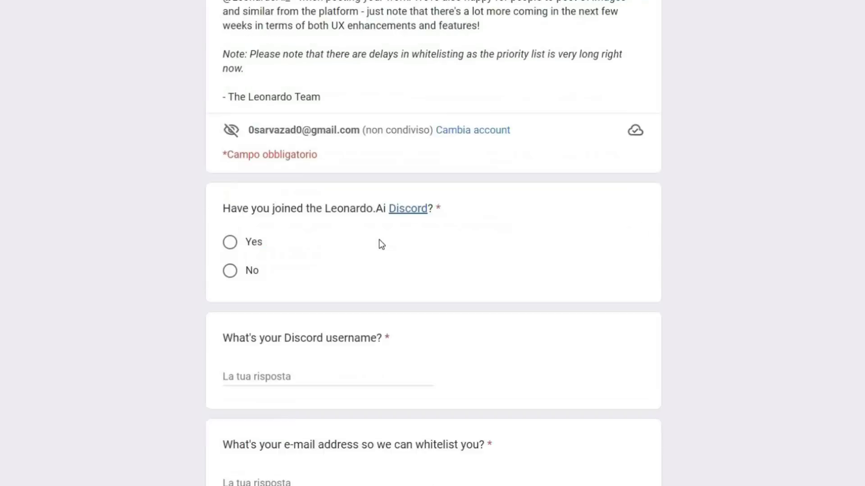
scroll(379, 239, down, 2)
click(230, 171)
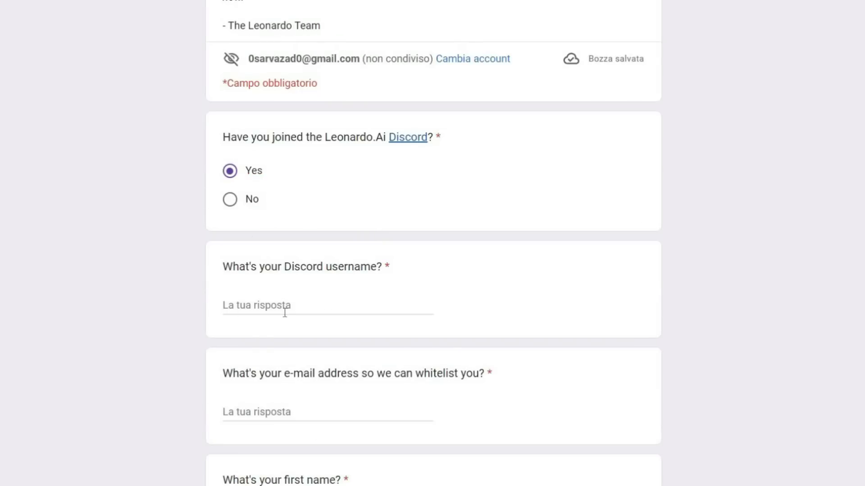
scroll(285, 313, down, 2)
scroll(271, 433, down, 2)
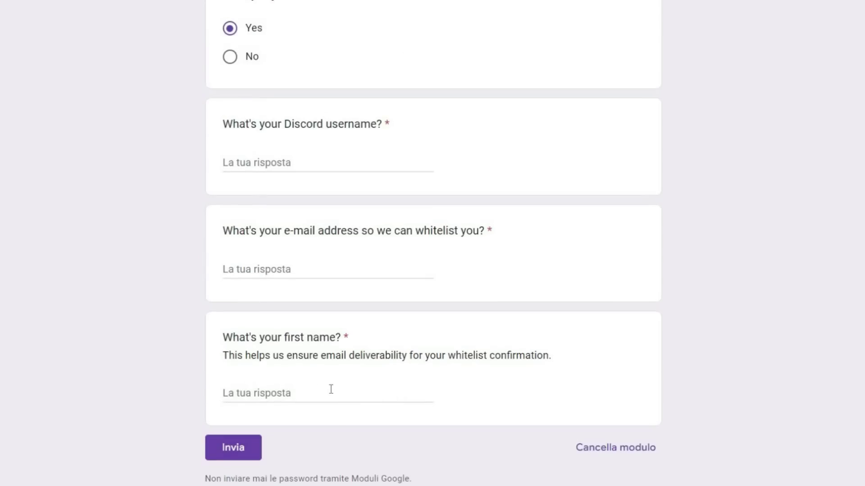
Fill in the Discord username, e-mail address and first name, then submit the form
click(237, 158)
key(ctrl+v)
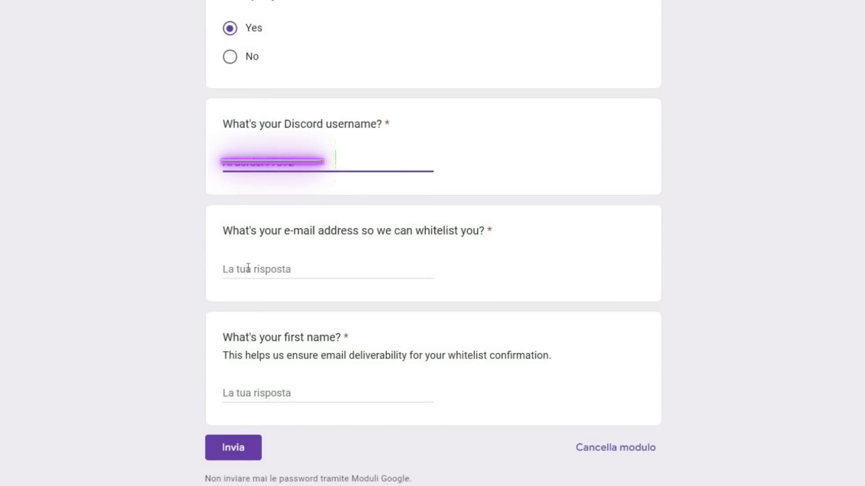
click(252, 270)
key(ctrl+v)
click(240, 392)
text(Al Border)
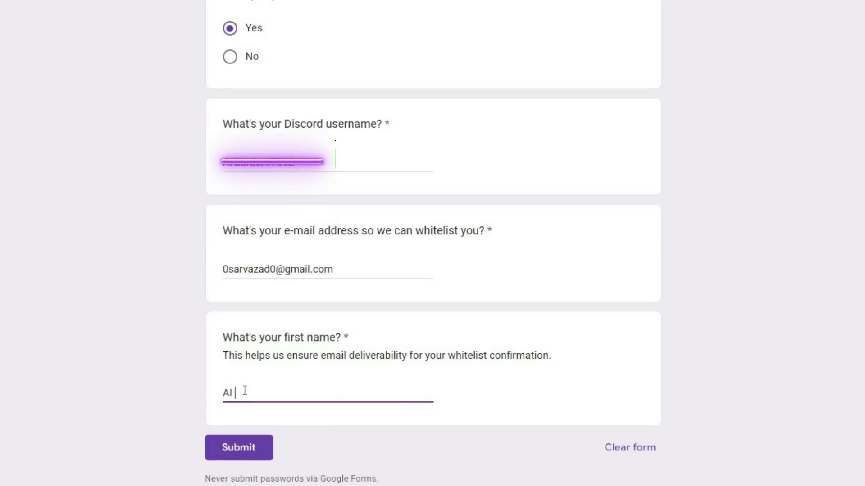
click(227, 452)
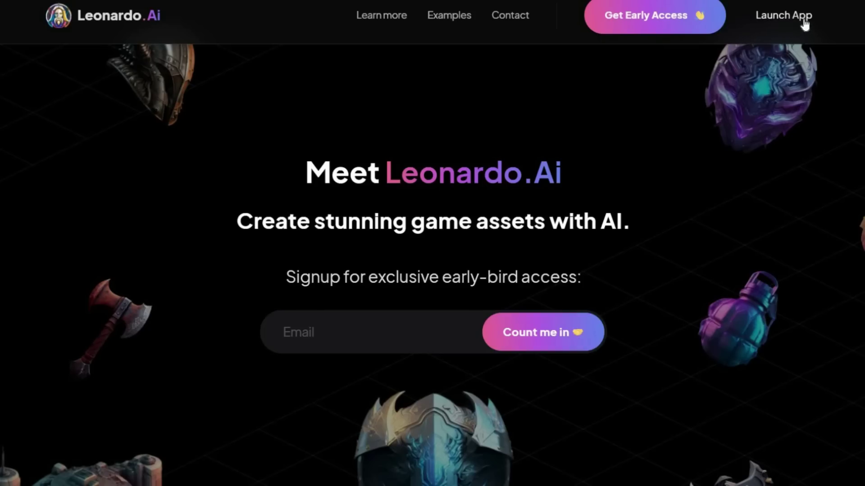
Launch the app as a whitelisted user and log in with the Google account
click(799, 18)
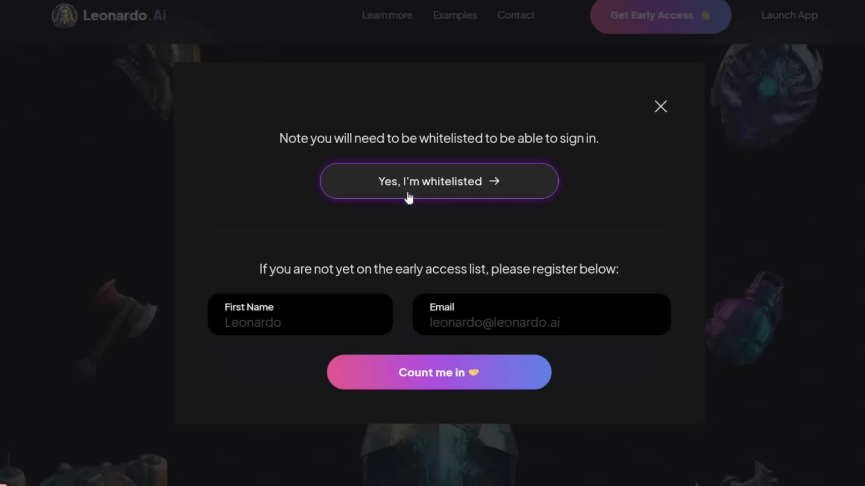
click(455, 184)
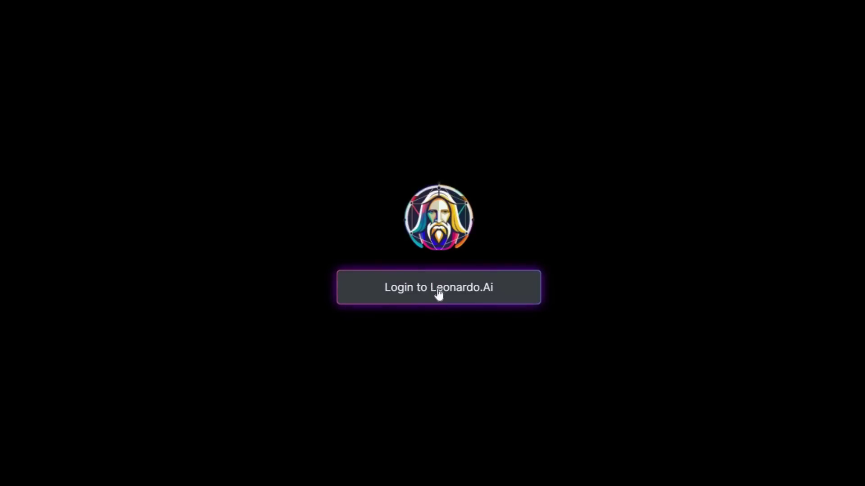
click(473, 293)
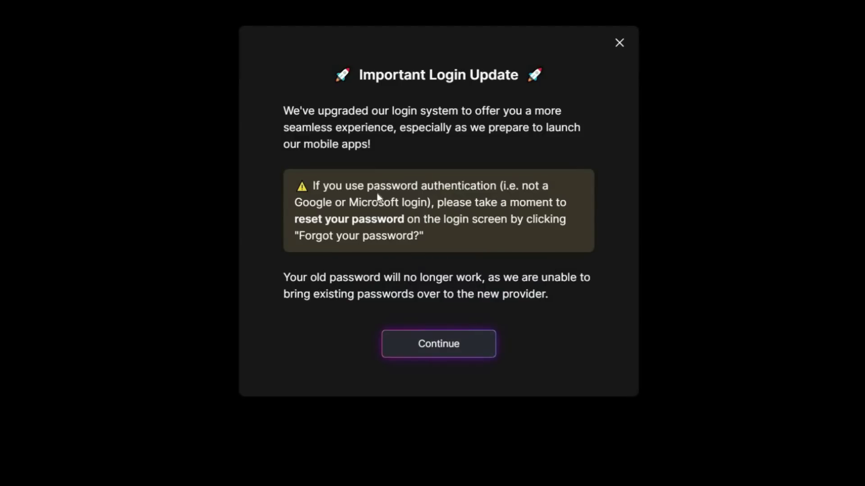
click(431, 344)
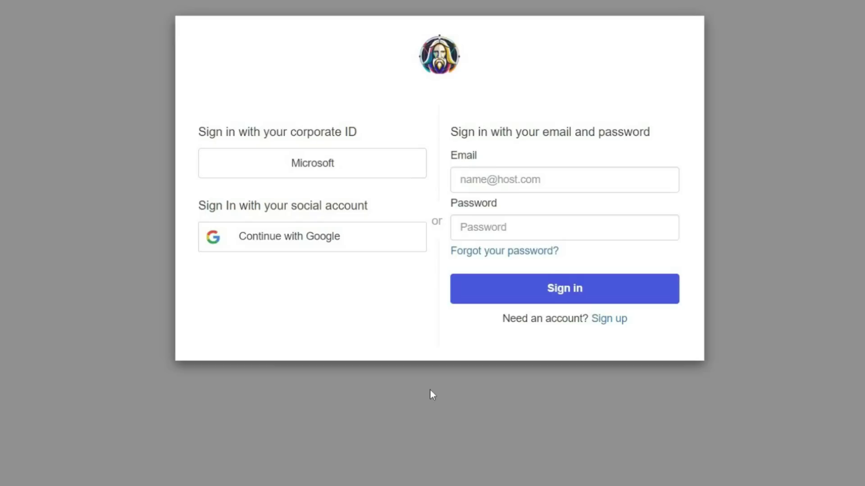
click(357, 244)
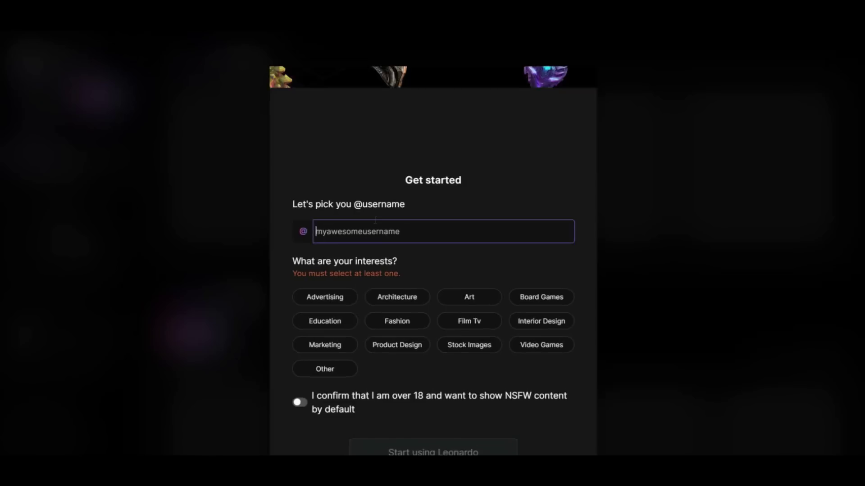
Choose a username, pick Art, Fashion, Education and Marketing interests, enable NSFW, and finish setup
text(AI Border)
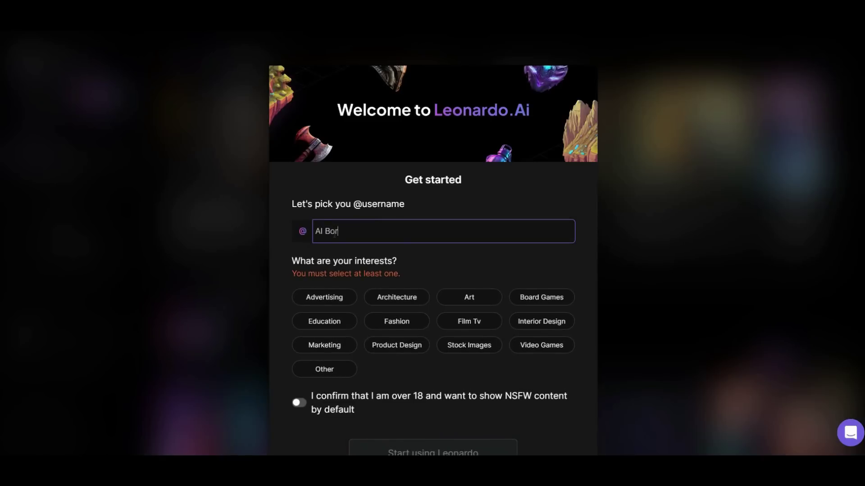
click(424, 260)
click(464, 314)
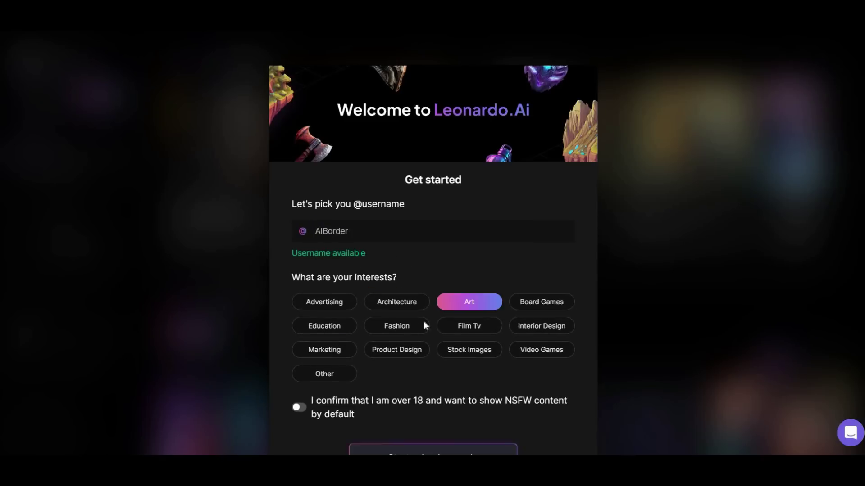
click(423, 326)
click(340, 330)
click(340, 354)
scroll(507, 376, down, 2)
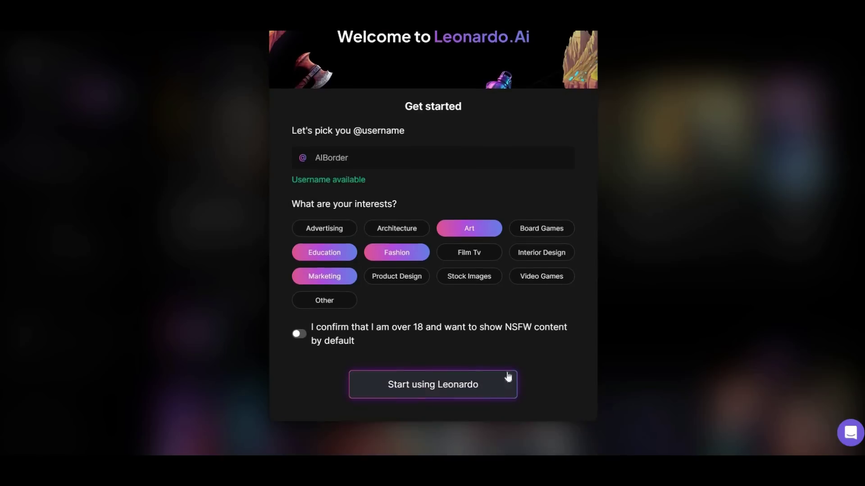
click(299, 338)
click(440, 388)
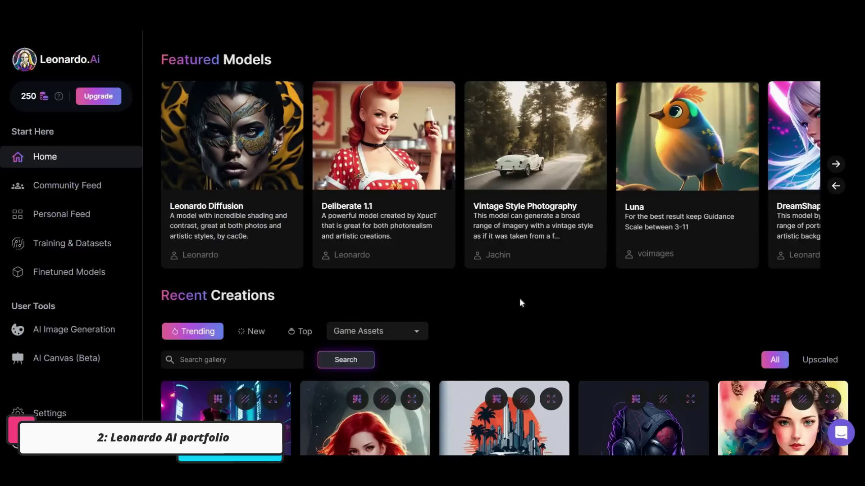
scroll(523, 295, down, 10)
scroll(527, 288, down, 10)
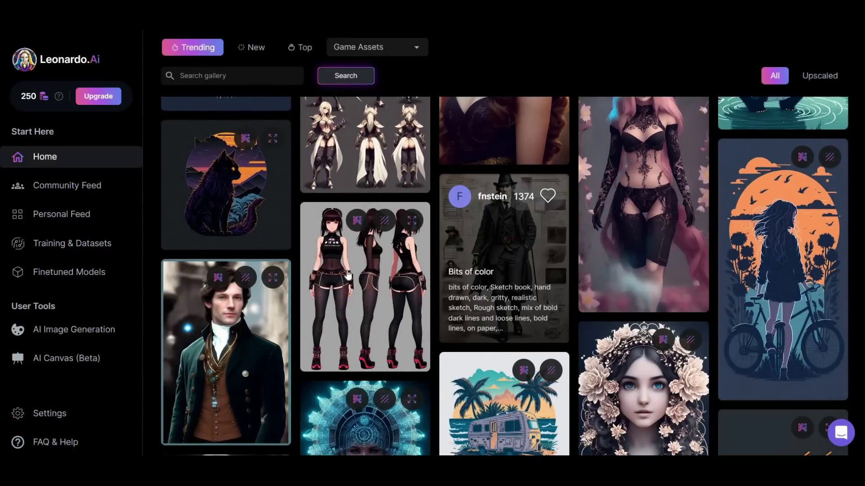
Open the Bits of color image's details and highlight its prompt
click(488, 262)
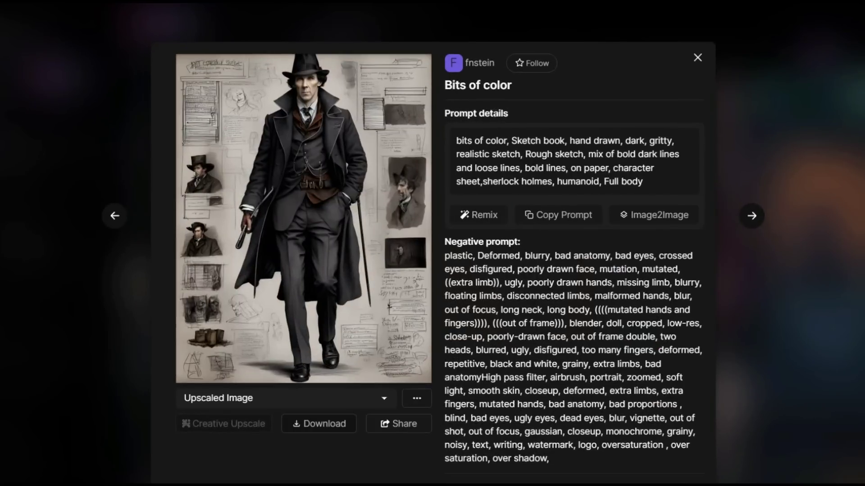
drag(444, 113, 512, 117)
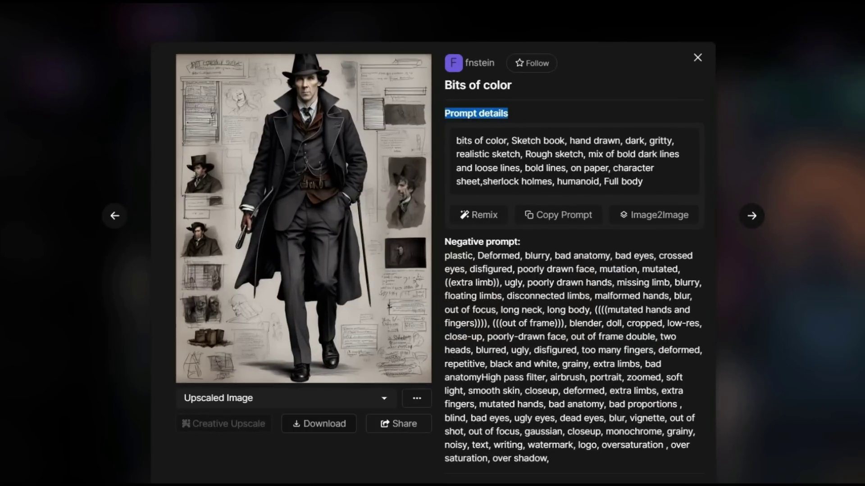
mouse_move(461, 140)
mouse_down()
mouse_move(575, 141)
mouse_move(678, 155)
mouse_move(605, 155)
mouse_move(652, 155)
mouse_up()
click(653, 182)
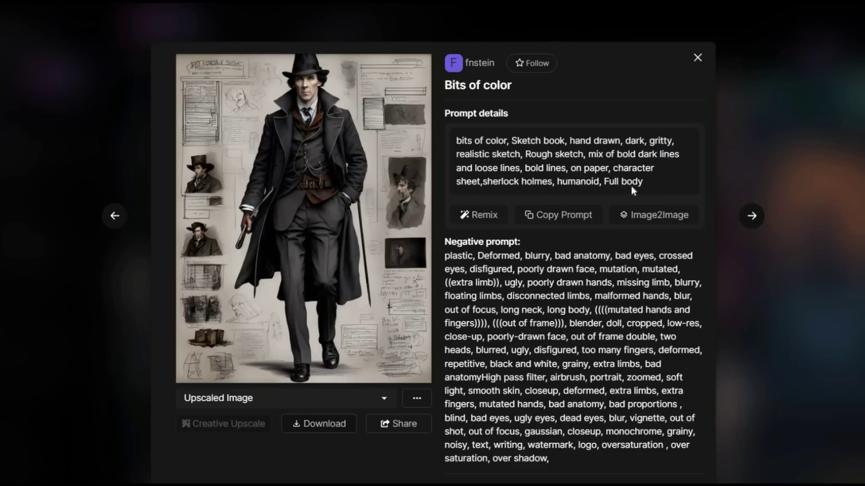
Highlight its negative prompt (bad anatomy, bad eyes), resolution and creation date
scroll(632, 188, down, 3)
drag(445, 113, 520, 113)
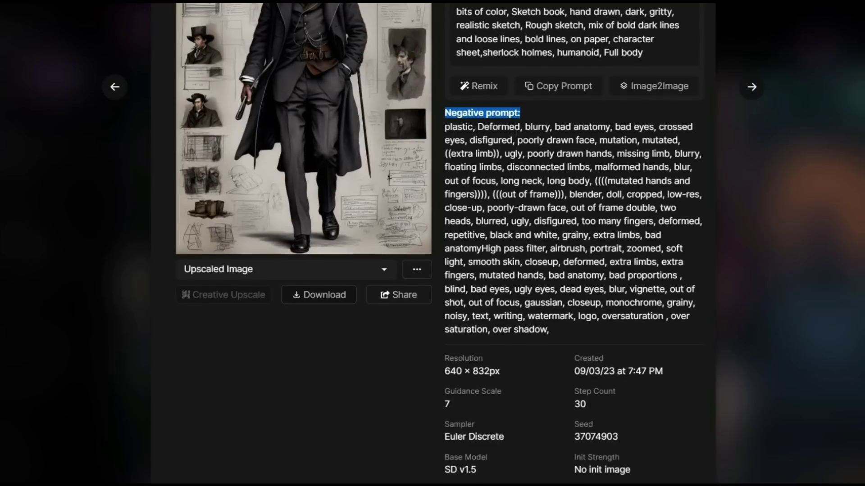
drag(554, 127, 653, 127)
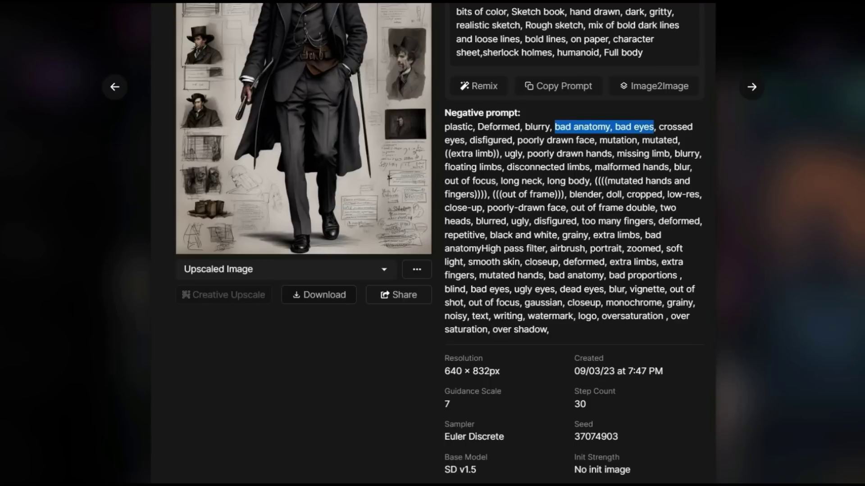
click(489, 251)
scroll(489, 250, down, 3)
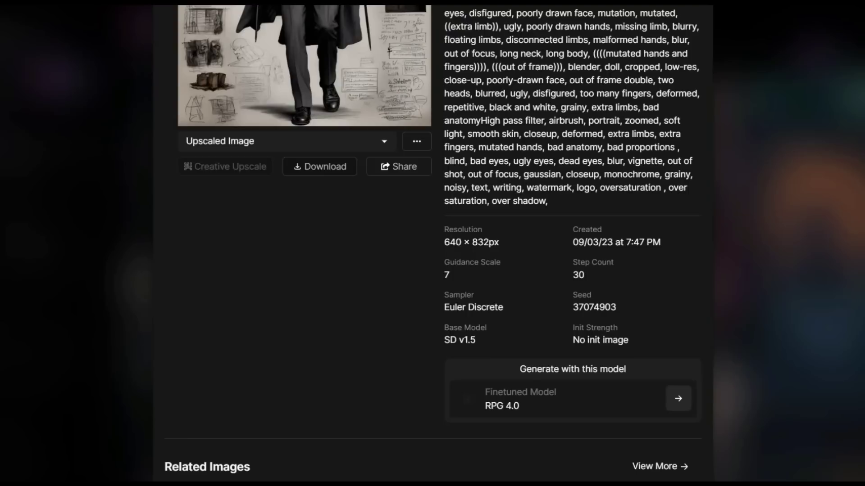
drag(444, 242, 499, 243)
drag(584, 242, 660, 244)
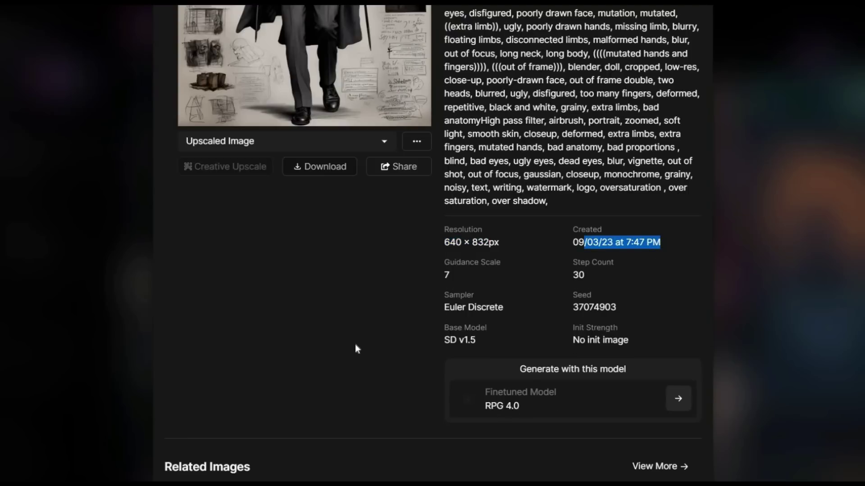
Open the related fantasy owl image, review its prompt and negative prompt, then close it
scroll(325, 261, down, 8)
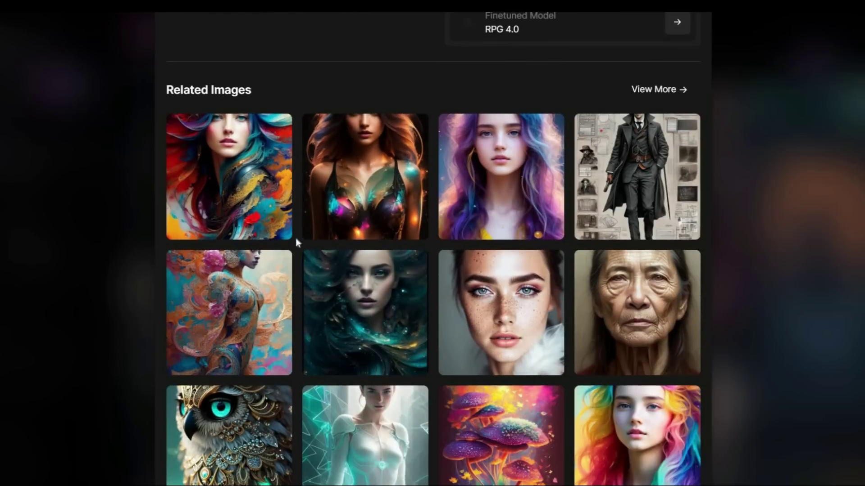
click(246, 418)
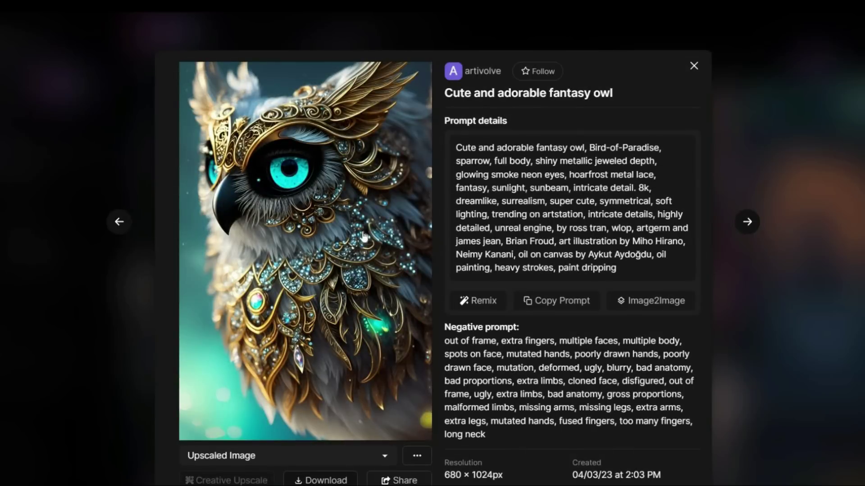
drag(439, 122, 508, 122)
drag(443, 327, 520, 336)
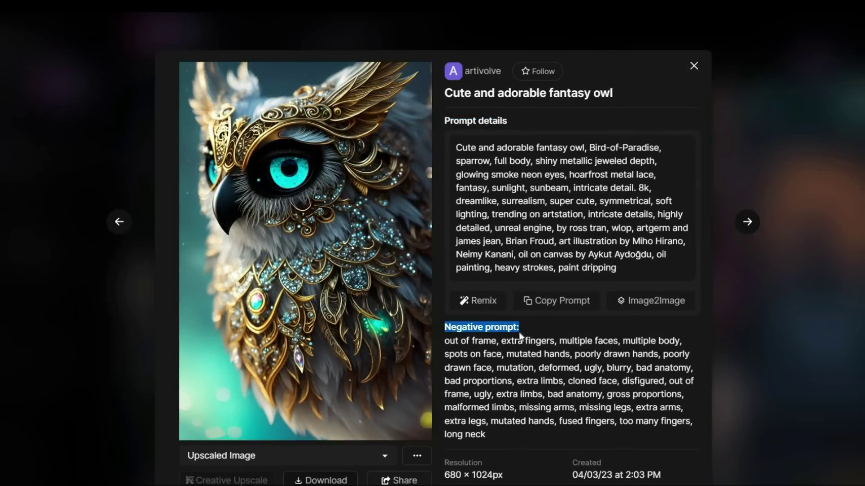
scroll(520, 335, down, 3)
scroll(541, 443, down, 2)
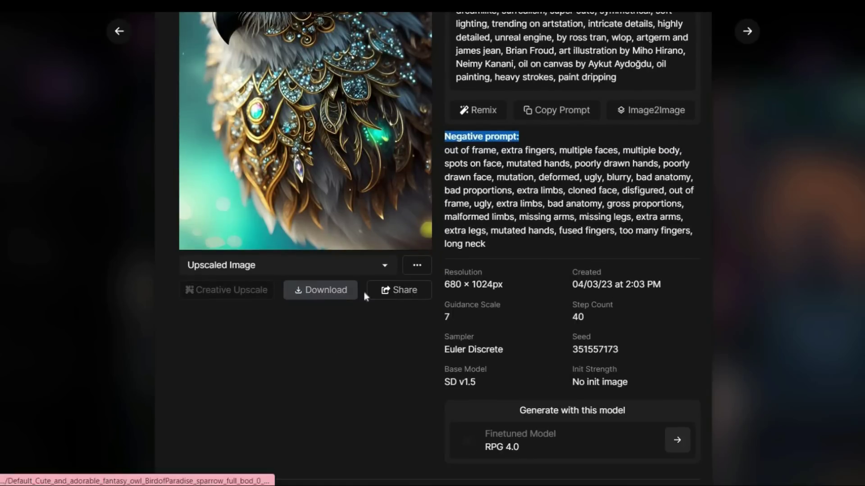
scroll(227, 242, up, 5)
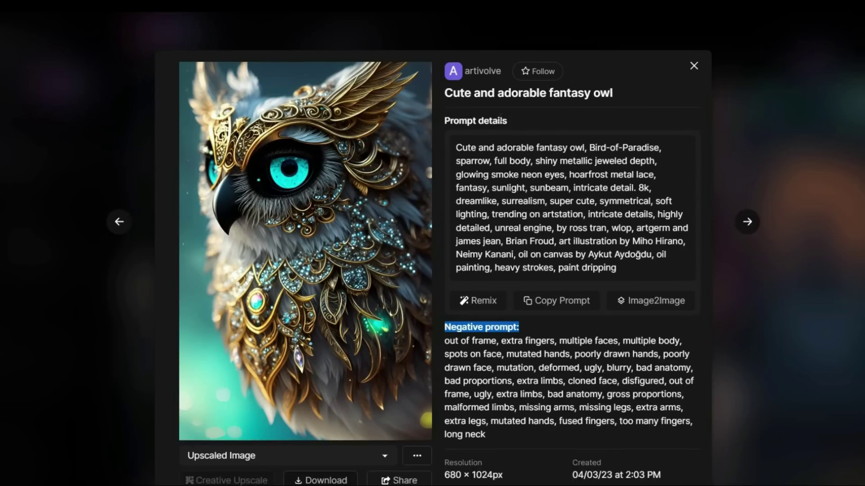
click(694, 65)
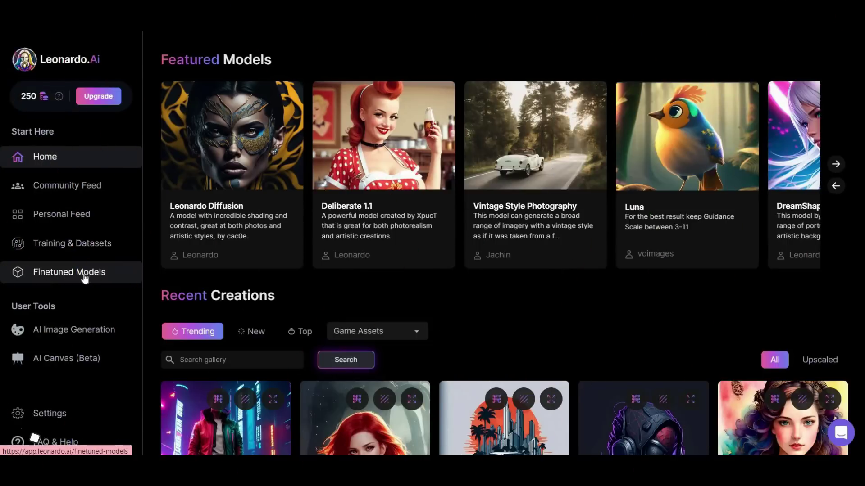
Open Finetuned Models and browse Platform Models like Leonardo Diffusion, RPG 4.0 and Deliberate 1.1
click(70, 273)
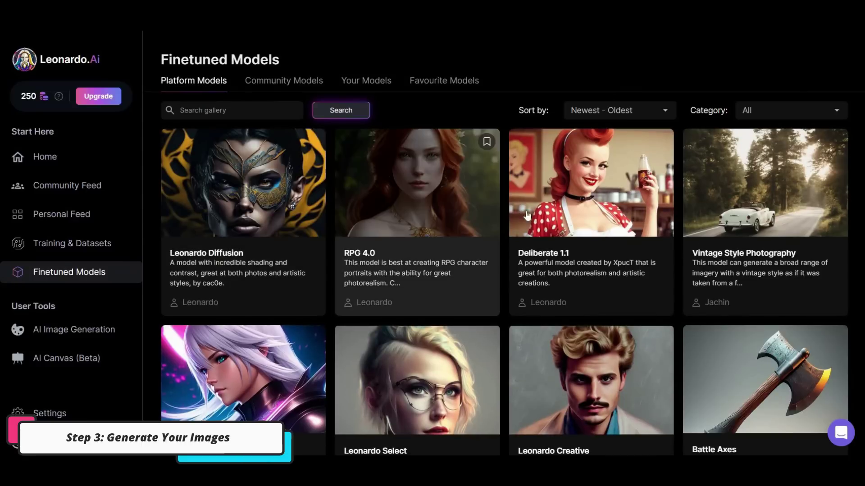
scroll(697, 217, down, 10)
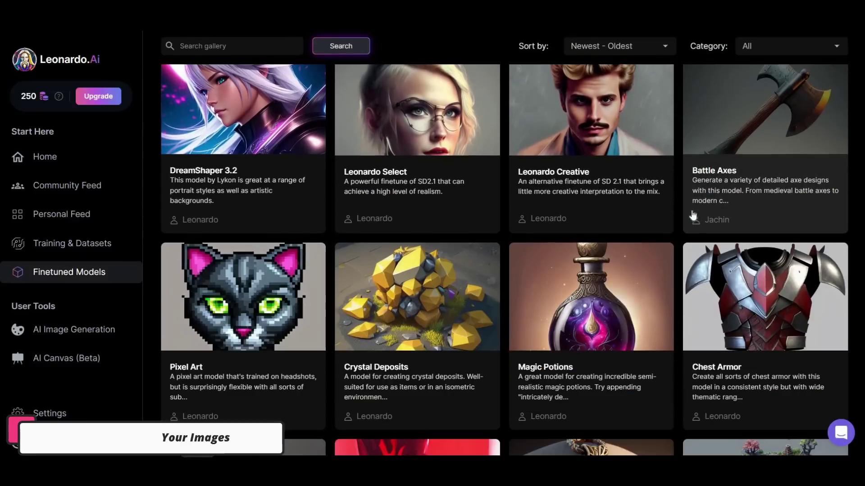
scroll(691, 215, down, 1)
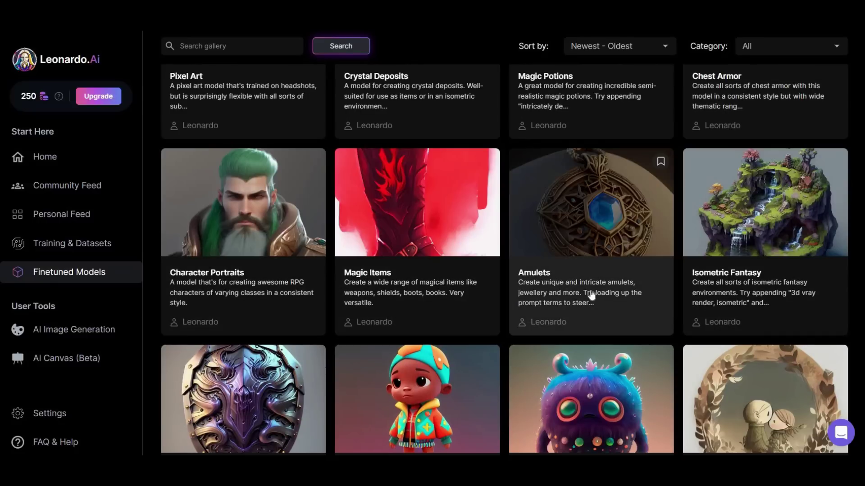
scroll(695, 308, down, 5)
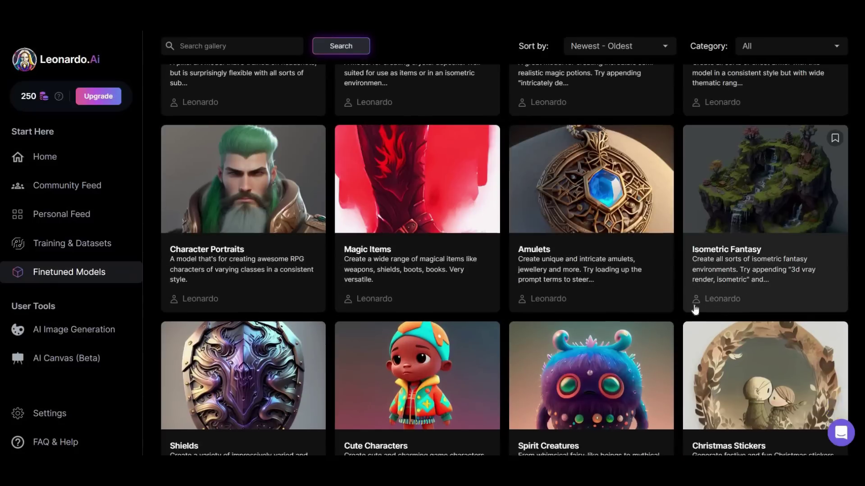
scroll(656, 312, down, 2)
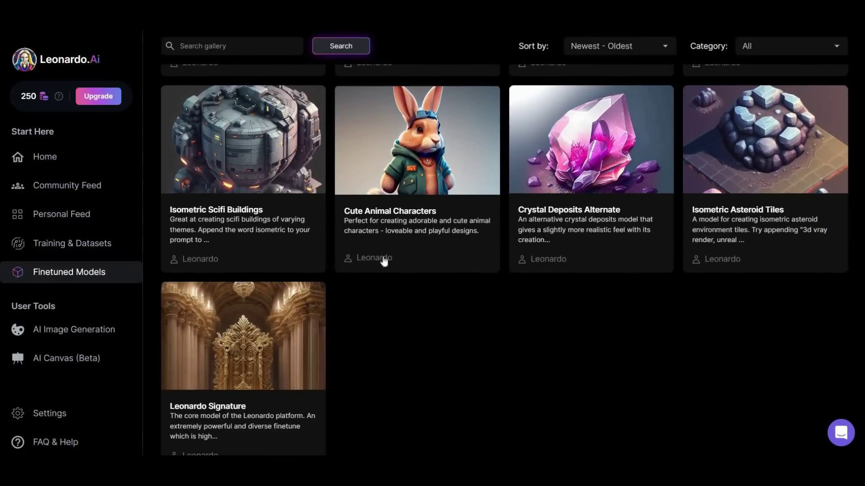
scroll(381, 229, up, 6)
scroll(381, 229, up, 8)
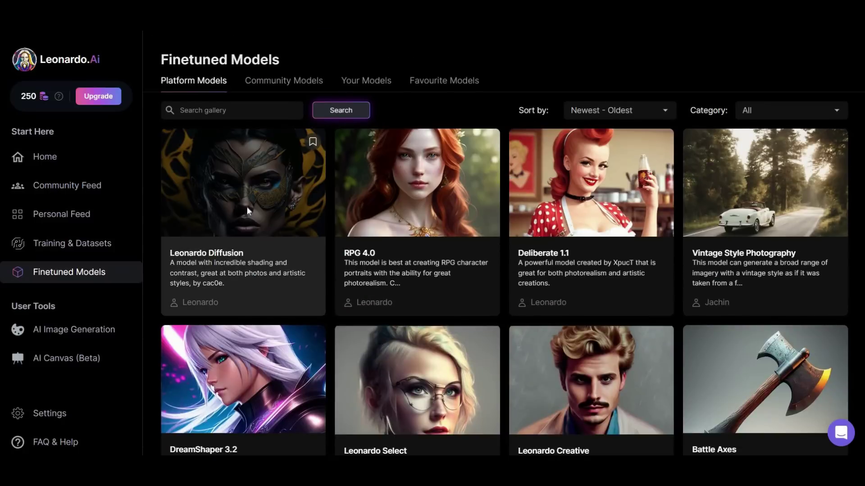
Start generating with Leonardo Diffusion and paste in the white rabbit in a blue overcoat prompt
click(246, 212)
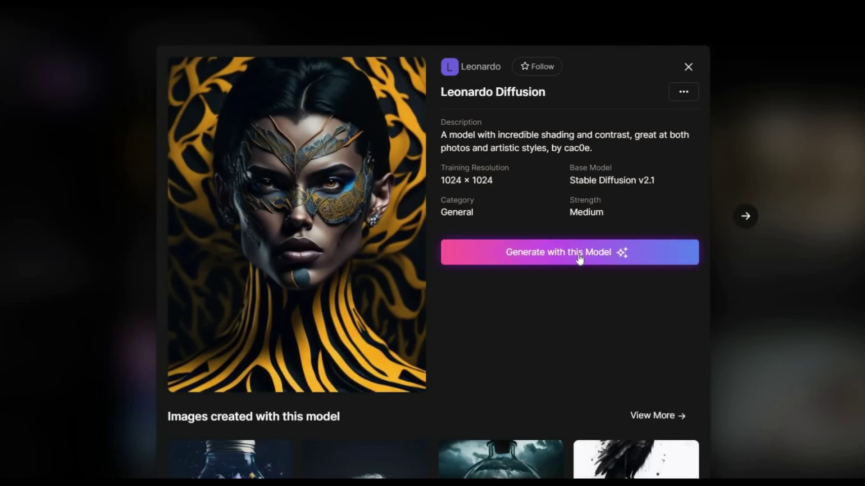
click(579, 260)
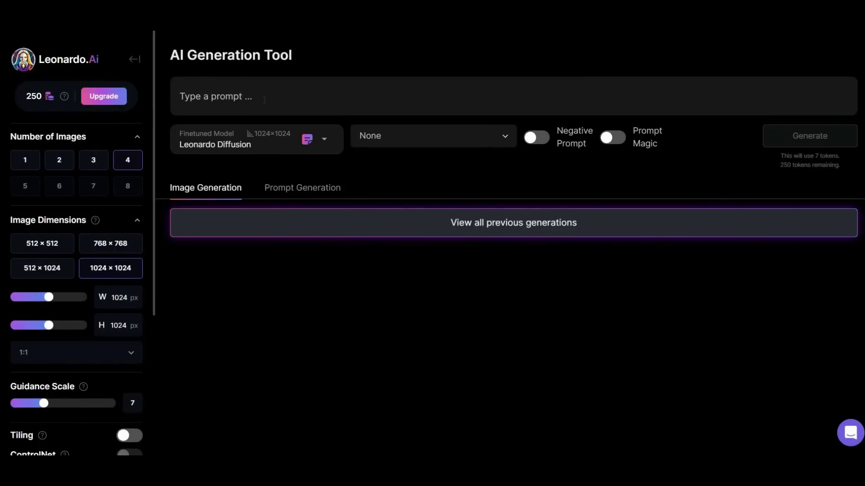
click(190, 102)
text(White rabbit wearing a blue overcoat with white embroidered details and steampunk-style glasses, holding a gold antique clock, running in a garden.)
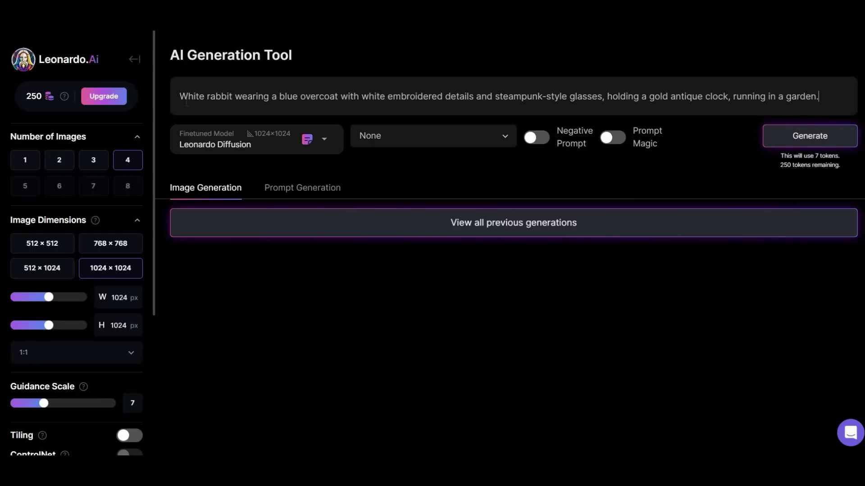
drag(183, 99, 817, 103)
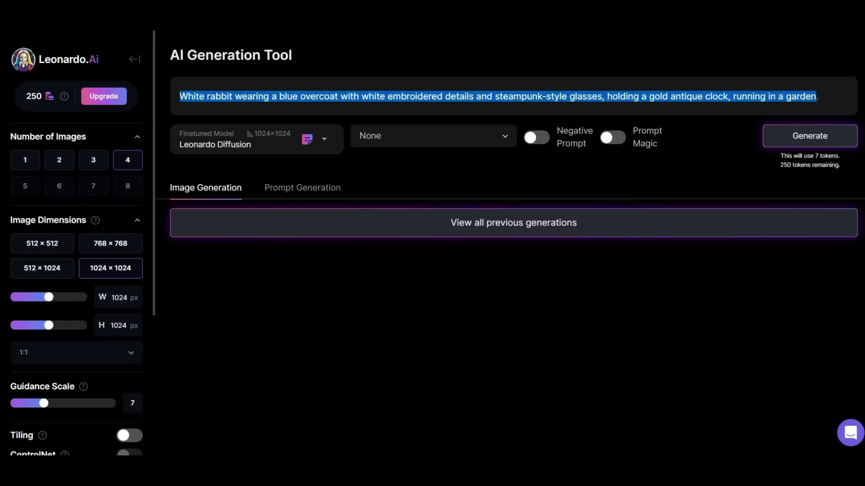
click(718, 131)
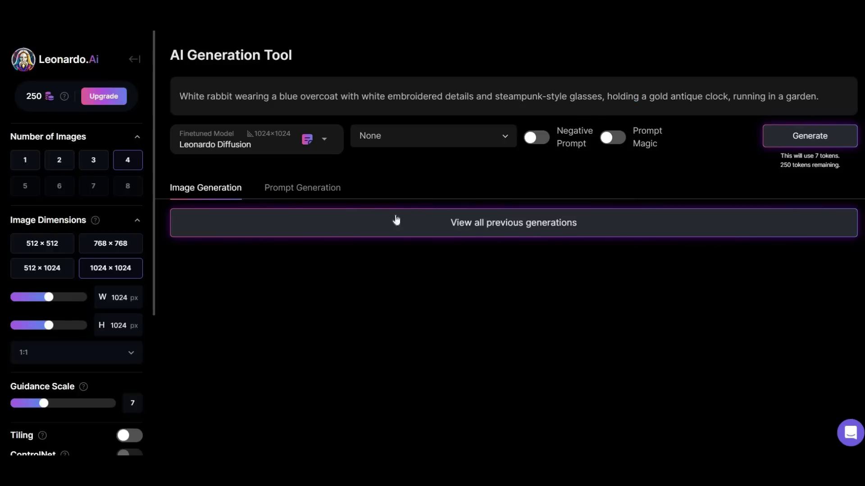
Apply Leonardo Style and add the negative prompt 'human, human body'
click(466, 140)
click(411, 153)
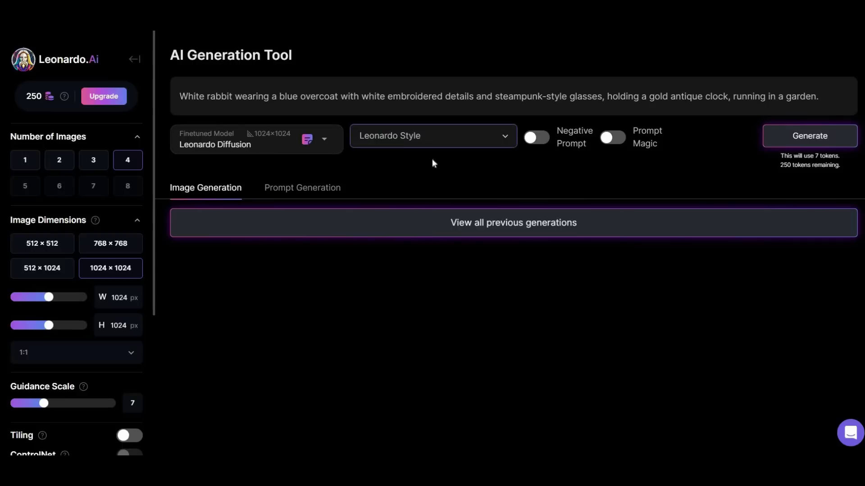
click(535, 137)
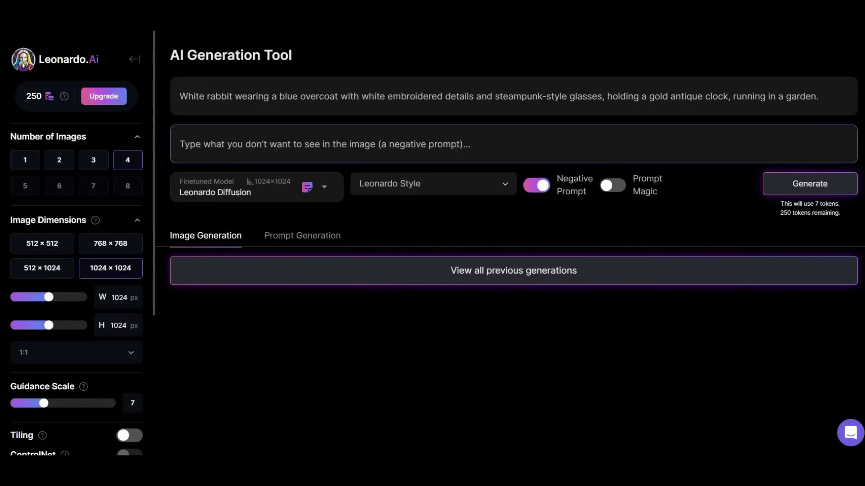
text(human, human body)
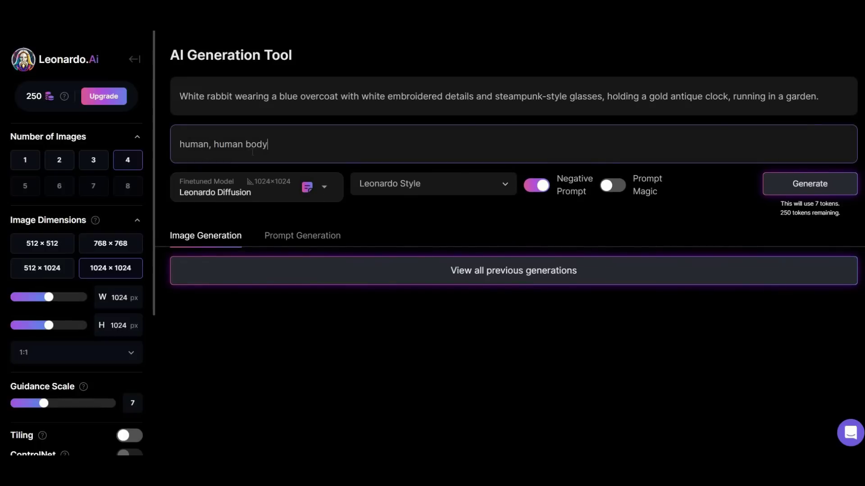
mouse_move(640, 188)
Try a 1344 px width, reset the size to 1024 × 1024, and raise guidance scale to 11
scroll(58, 198, down, 1)
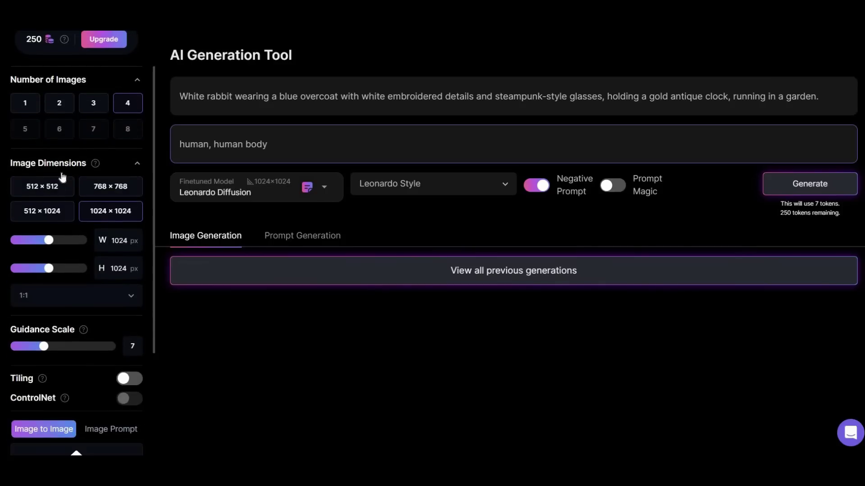
drag(48, 240, 72, 241)
click(69, 269)
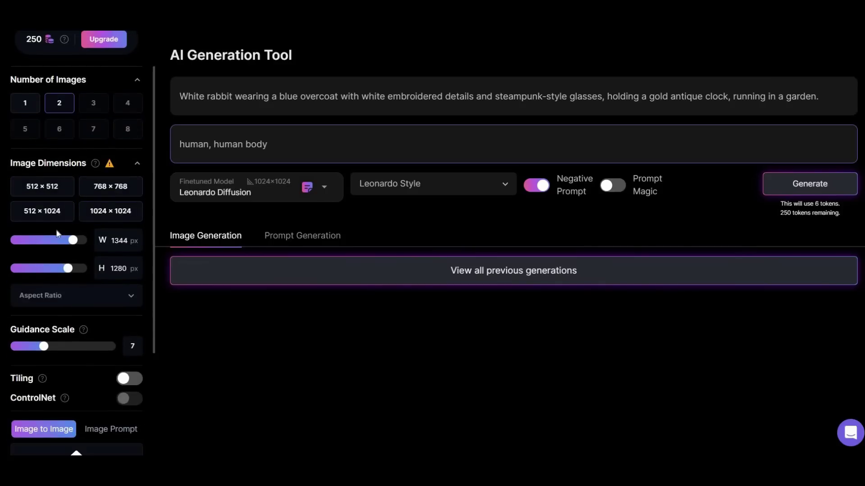
click(97, 212)
scroll(79, 247, down, 2)
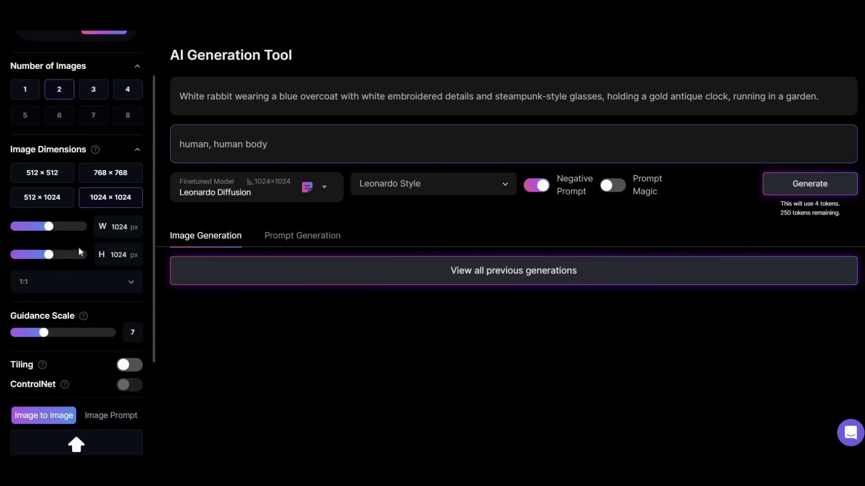
mouse_move(44, 232)
mouse_down()
mouse_move(100, 238)
mouse_move(49, 233)
mouse_up()
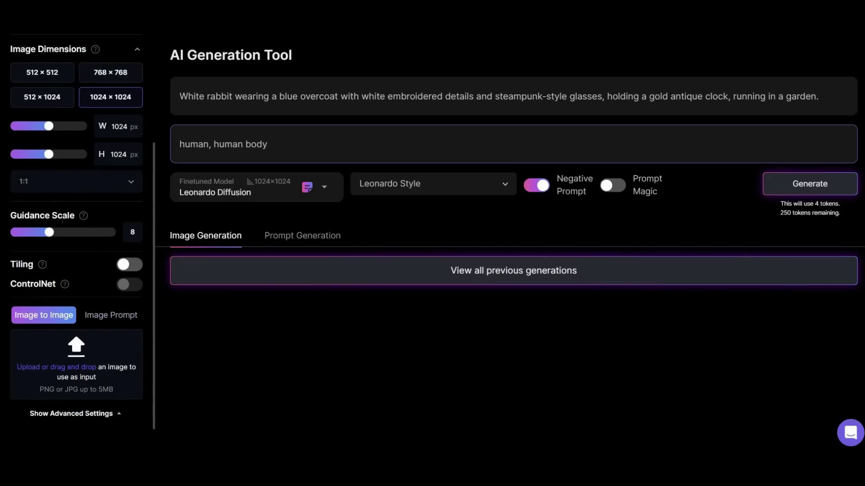
Toggle tiling on and back off, then set Number of Images to 4
click(125, 267)
click(128, 266)
scroll(84, 272, down, 1)
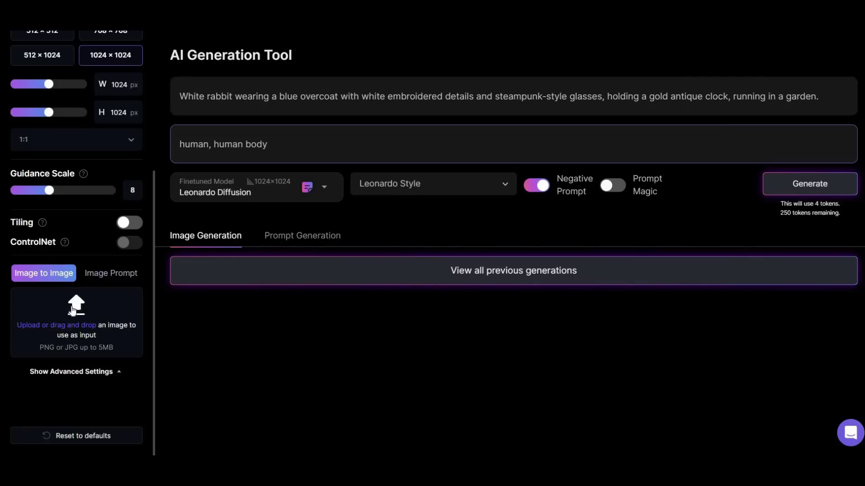
scroll(88, 201, up, 5)
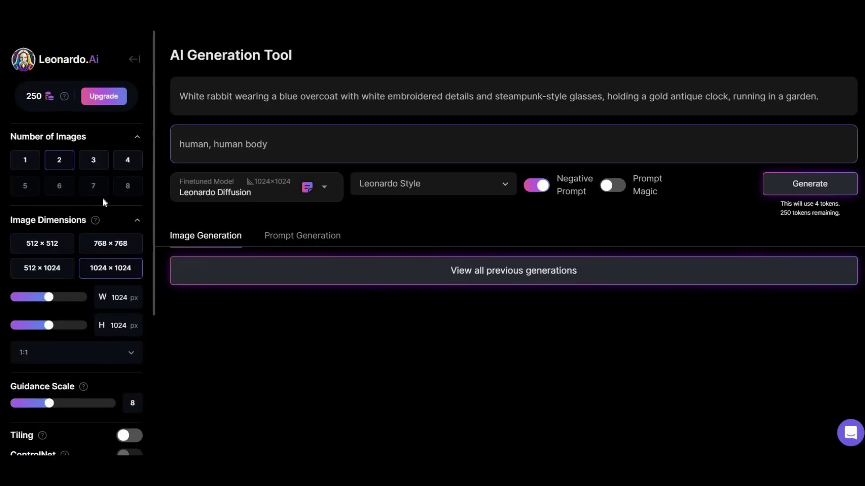
click(130, 168)
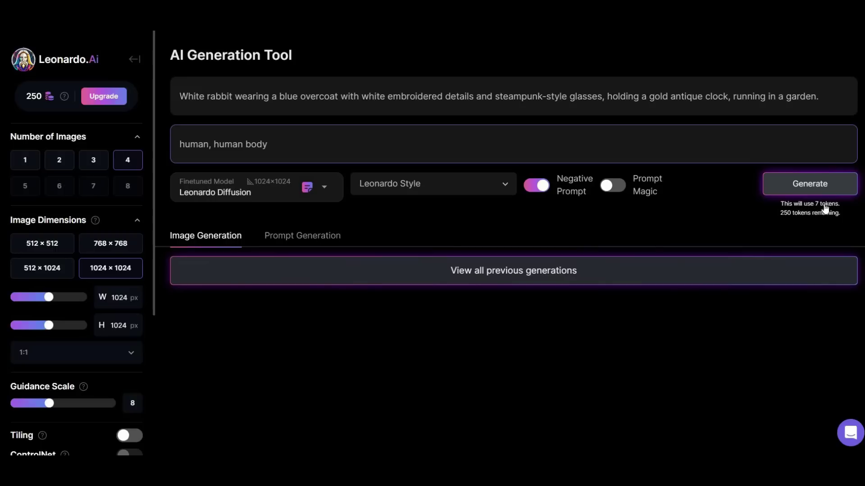
Generate the four steampunk white rabbit images
click(809, 180)
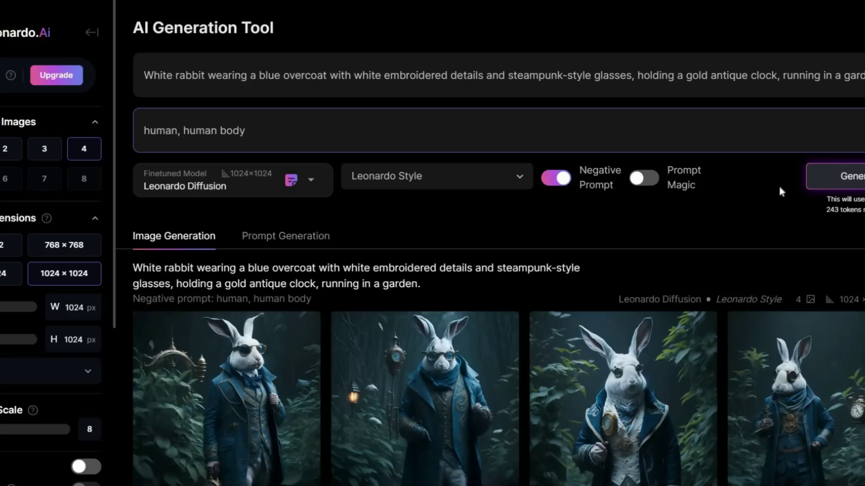
scroll(728, 192, down, 1)
scroll(778, 189, down, 1)
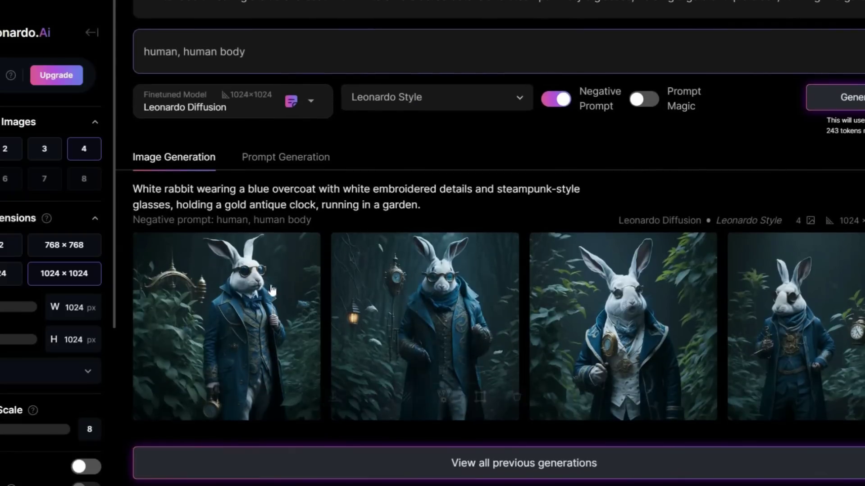
Open the first rabbit image full-size and browse forward and back through the results
click(239, 279)
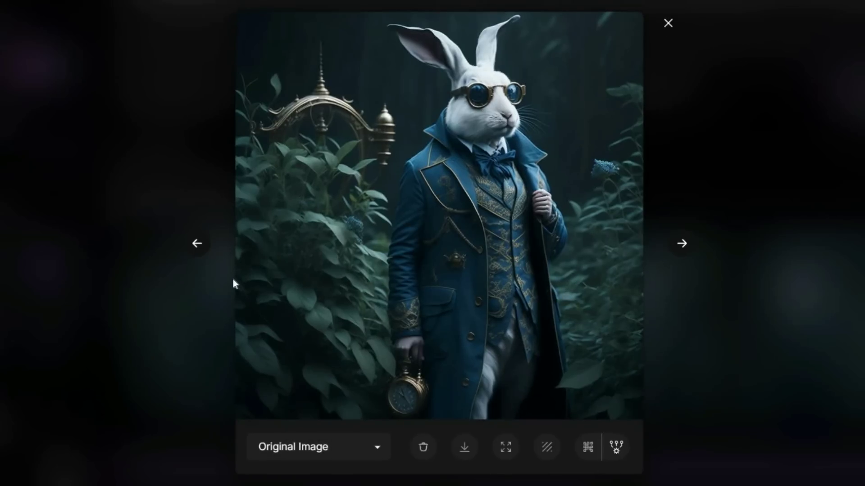
click(681, 244)
click(681, 244)
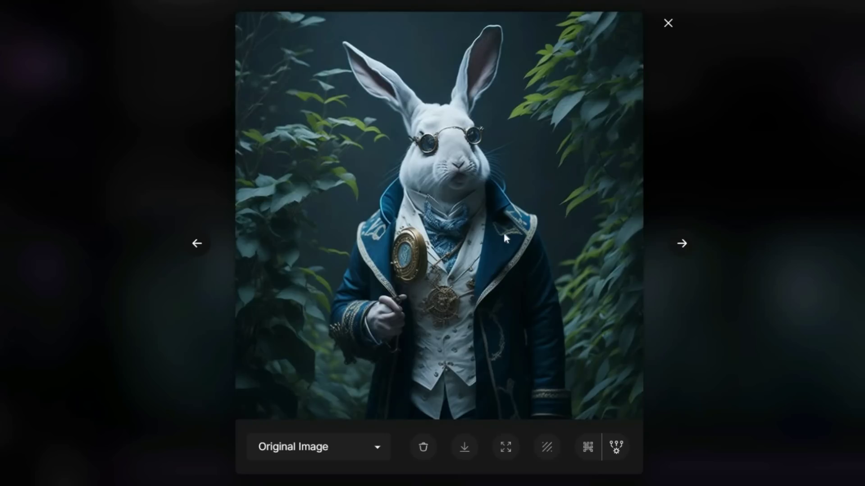
click(681, 243)
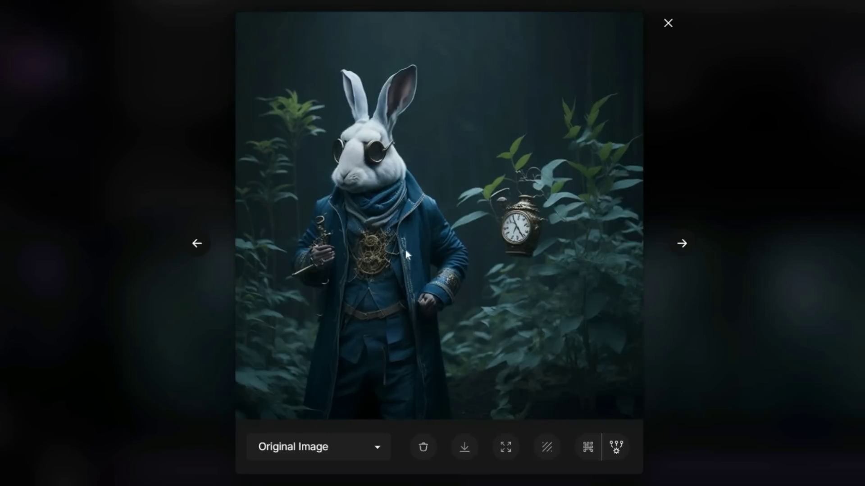
click(196, 244)
click(197, 243)
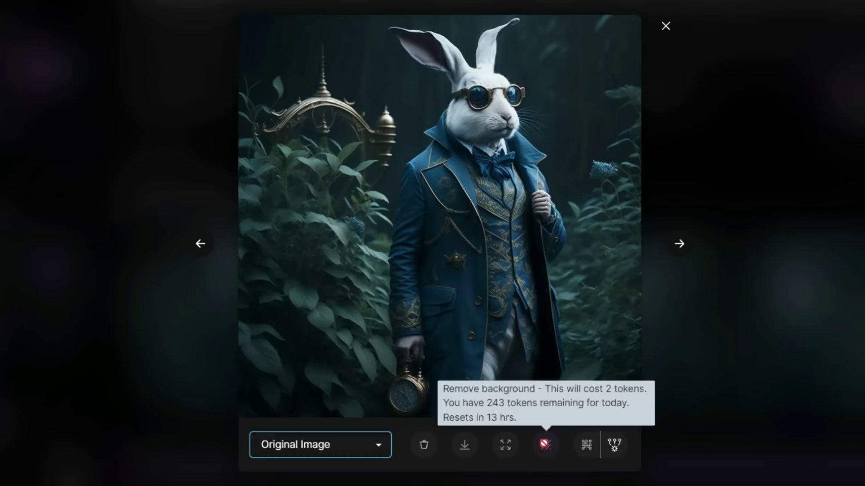
Remove the background from the pocket-watch rabbit image to get its No Background version
click(545, 445)
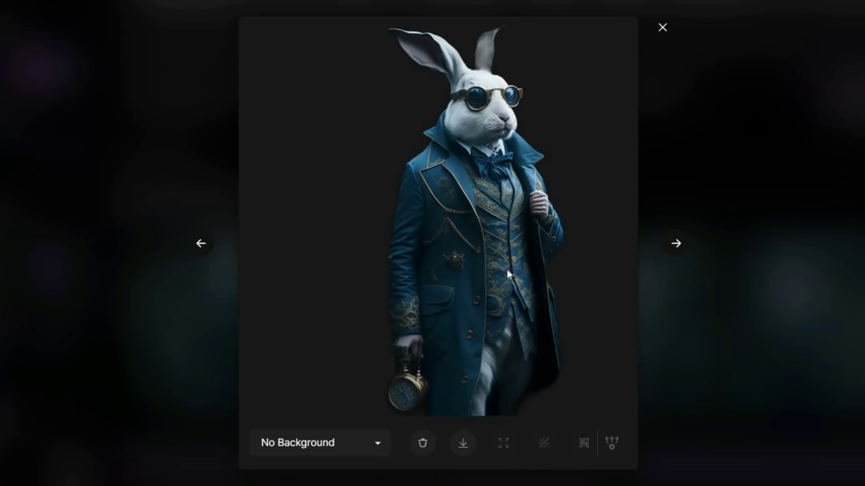
Replace the rabbit prompt with the t-shirt sunset-over-a-lake artwork prompt
click(661, 27)
triple_click(341, 97)
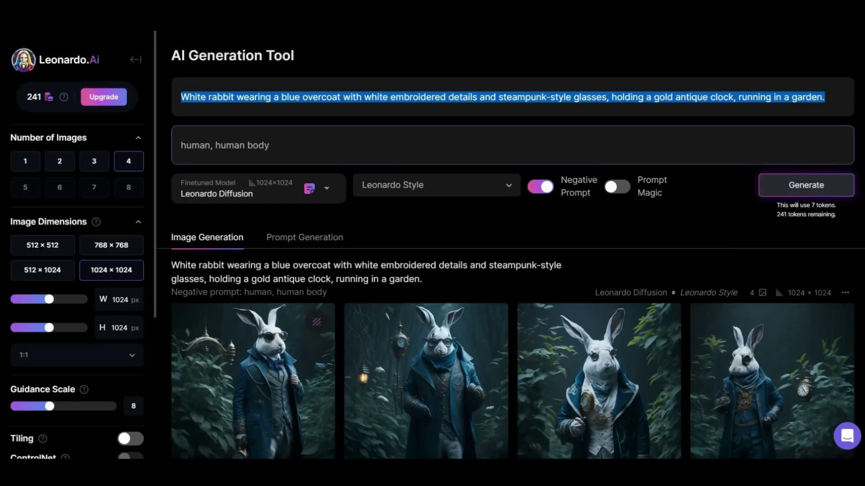
key(BackSpace)
key(ctrl+v)
key(ctrl+z)
key(ctrl+z)
drag(181, 97, 641, 97)
click(599, 119)
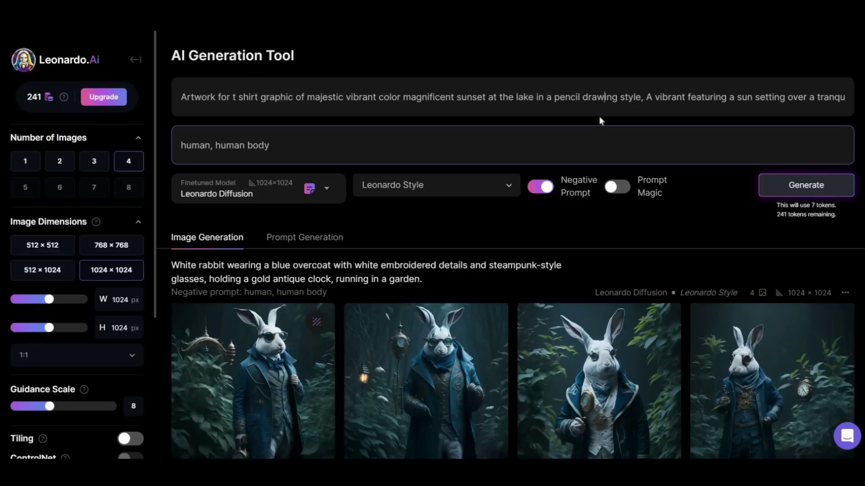
Set the negative prompt to 'shirt' and generate four sunset artworks
key(ctrl+a)
key(BackSpace)
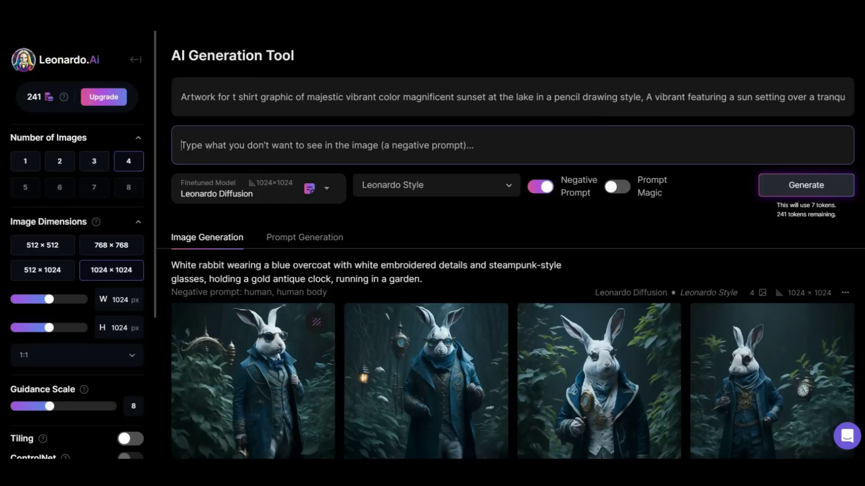
text(shirt)
click(789, 190)
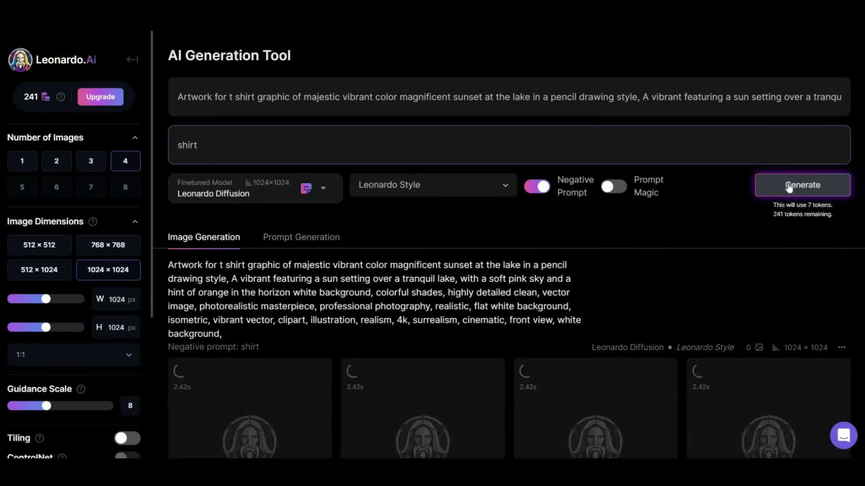
scroll(596, 278, down, 3)
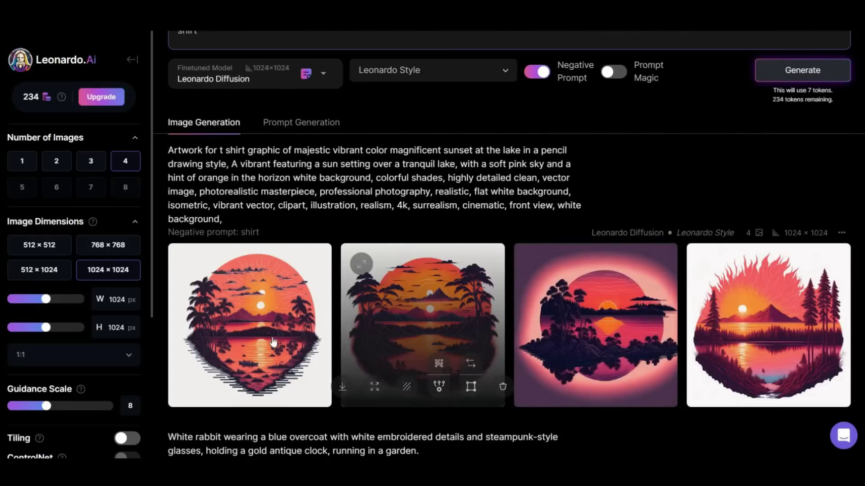
Open the sunset results and step through to the forest-lake sunset image
click(267, 331)
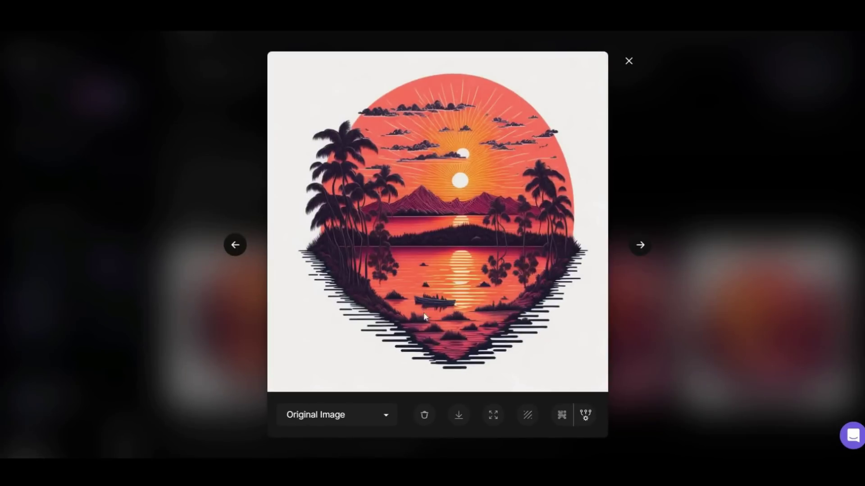
click(645, 247)
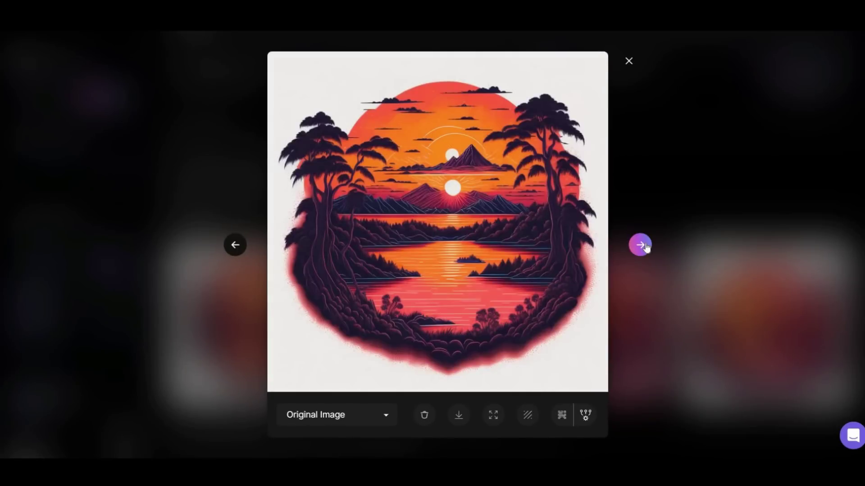
click(646, 247)
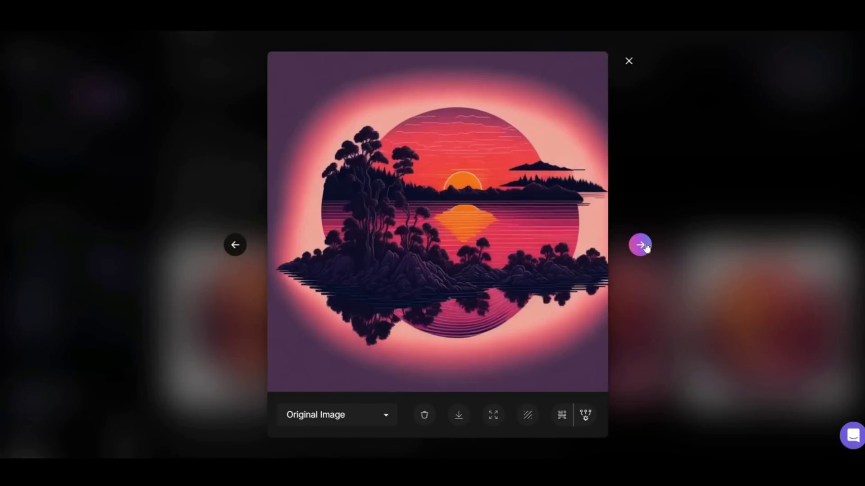
click(645, 247)
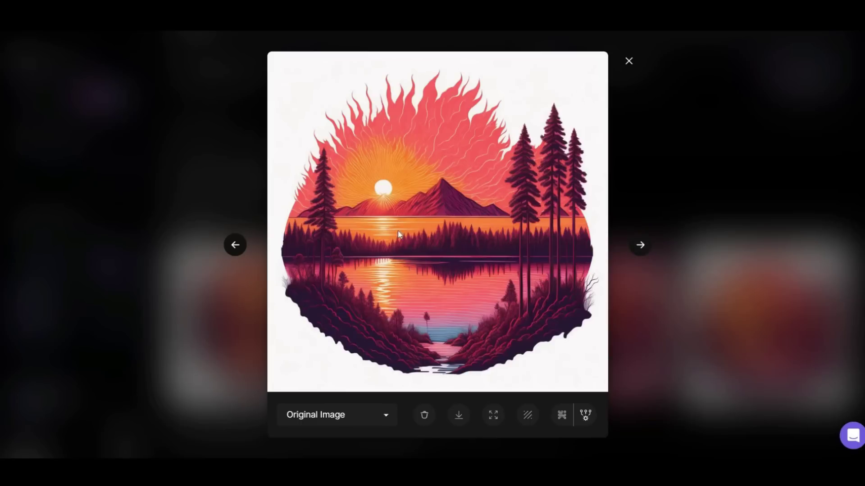
Make an alternate upscale of the forest-lake sunset and zoom the page to inspect detail
click(585, 417)
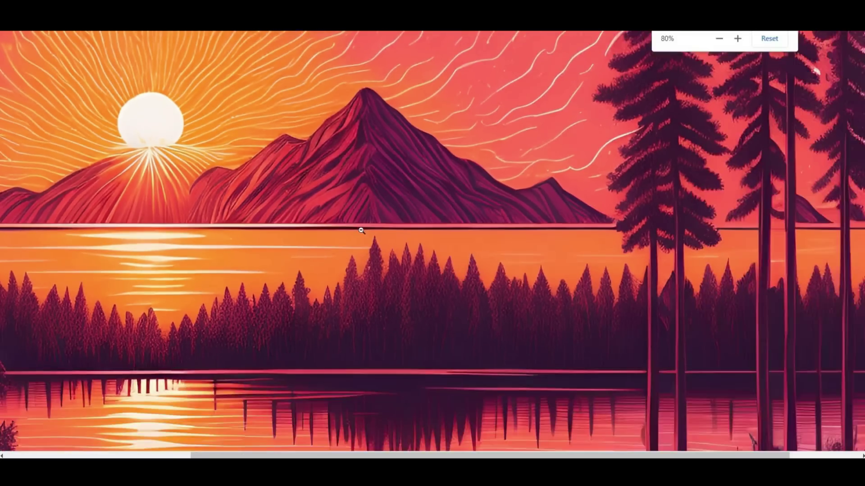
key(ctrl+plus)
key(ctrl+plus)
key(ctrl+plus)
key(ctrl+plus)
key(ctrl+minus)
key(ctrl+minus)
key(ctrl+minus)
key(ctrl+minus)
key(ctrl+minus)
key(ctrl+minus)
key(ctrl+minus)
key(ctrl+minus)
key(ctrl+minus)
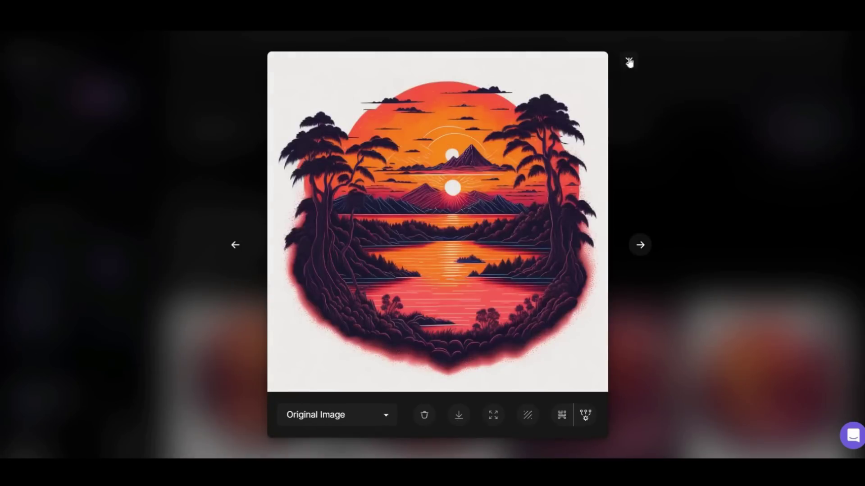
Regenerate the sunsets with 'two suns' also excluded and flip through the new images
click(629, 61)
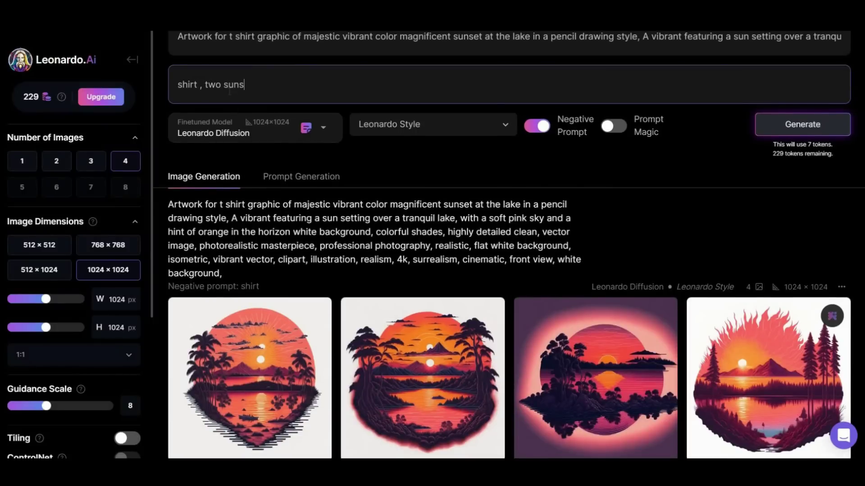
click(801, 126)
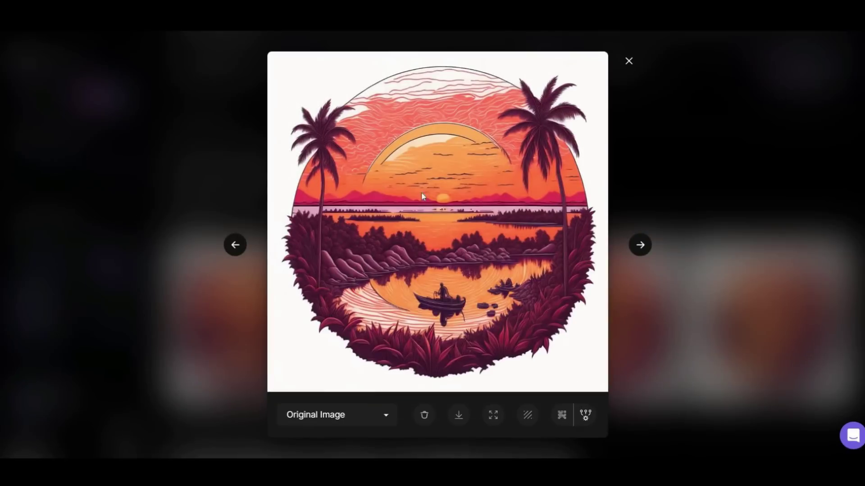
click(640, 245)
click(643, 245)
click(643, 245)
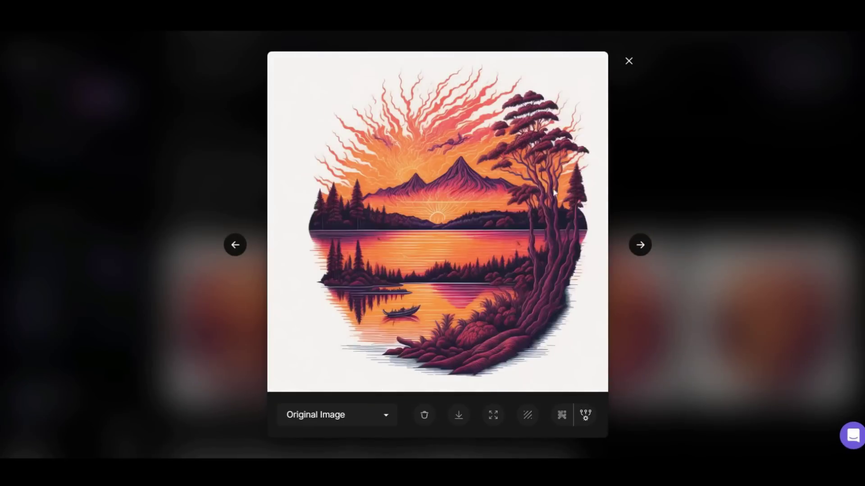
click(628, 62)
Turn on Prompt Magic and generate another batch of sunset-lake artworks
scroll(596, 172, up, 1)
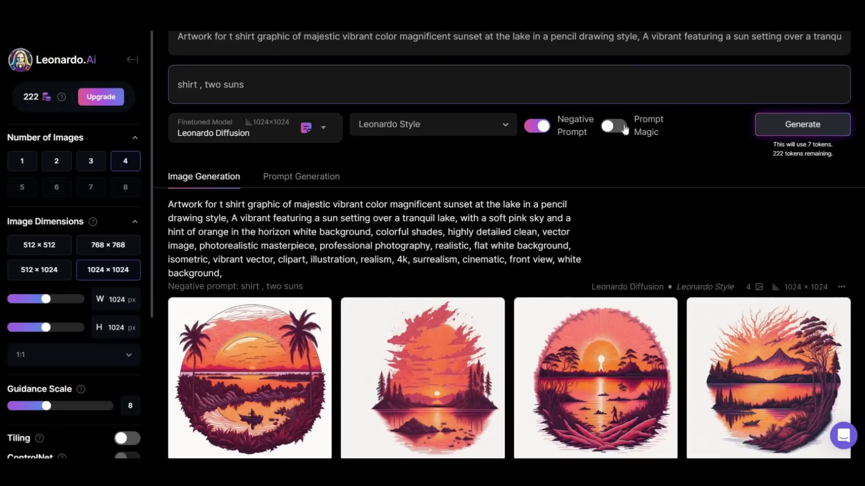
mouse_move(621, 128)
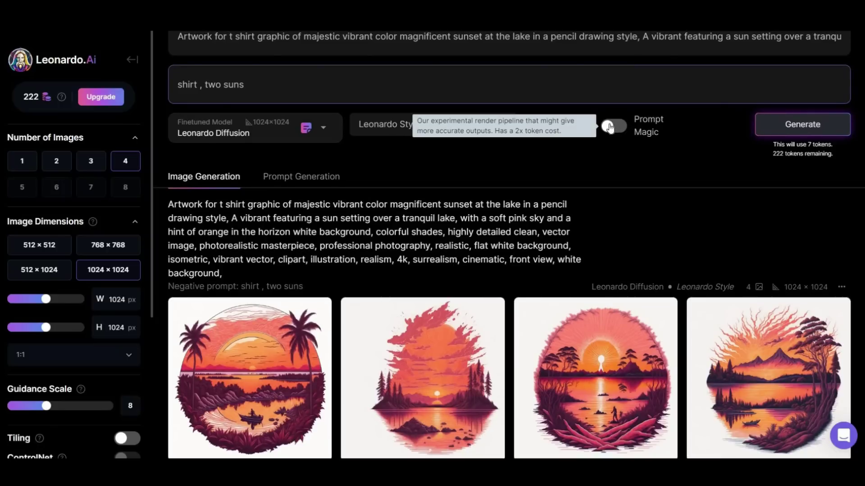
click(610, 130)
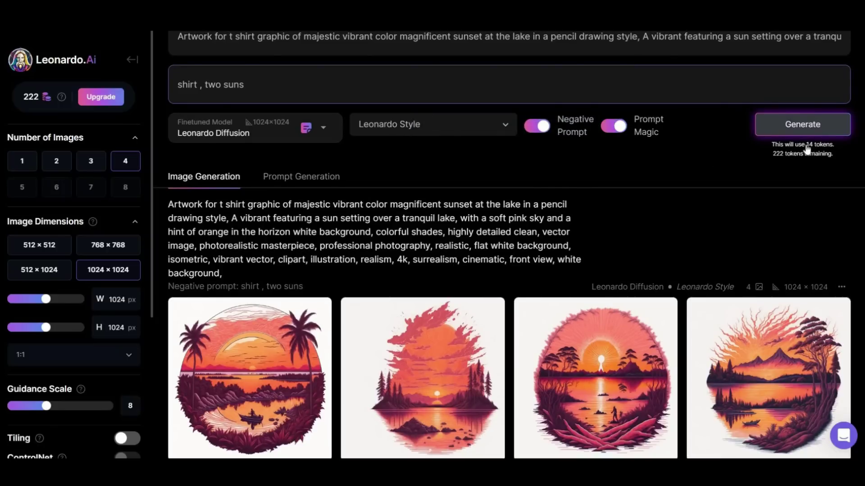
click(786, 129)
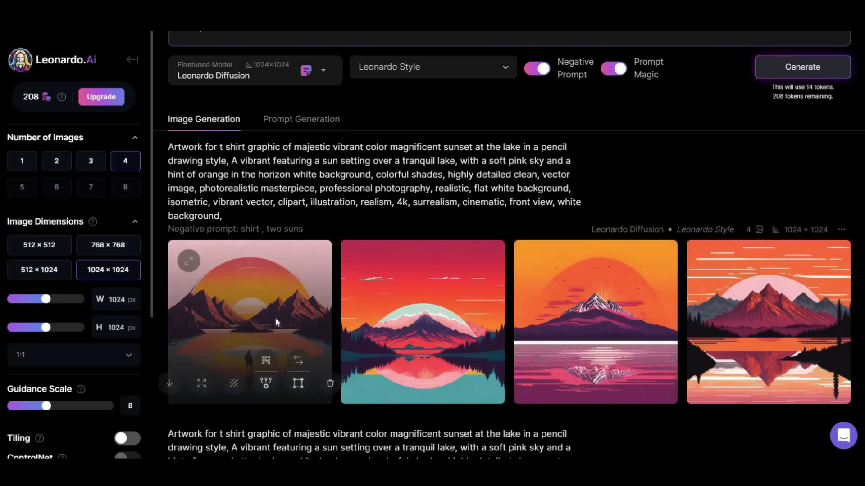
Look through the four mountain-lake sunset results, then close the viewer
click(275, 318)
click(643, 246)
click(644, 246)
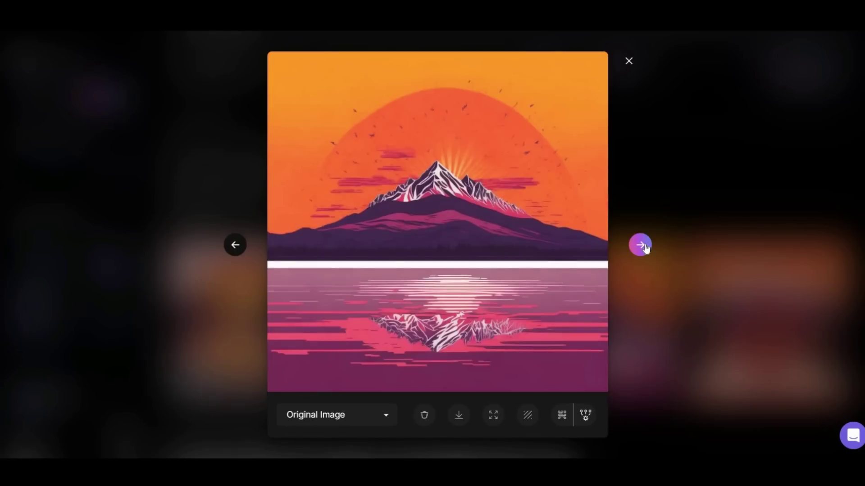
click(643, 245)
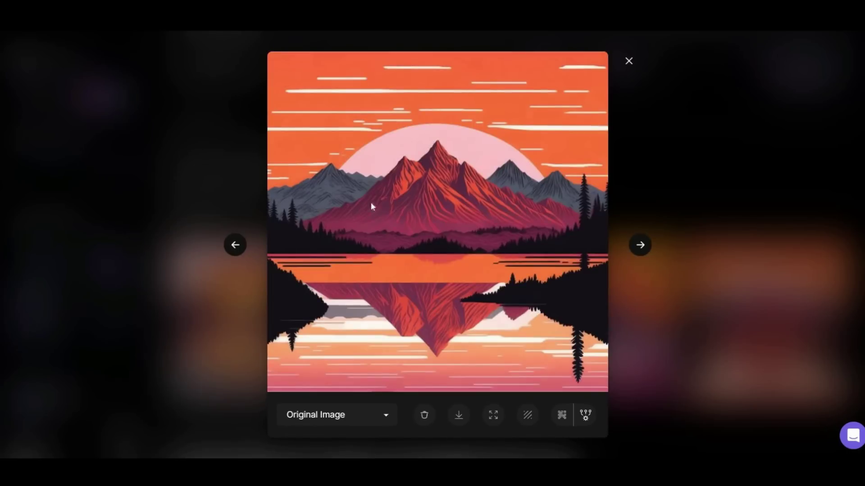
click(628, 63)
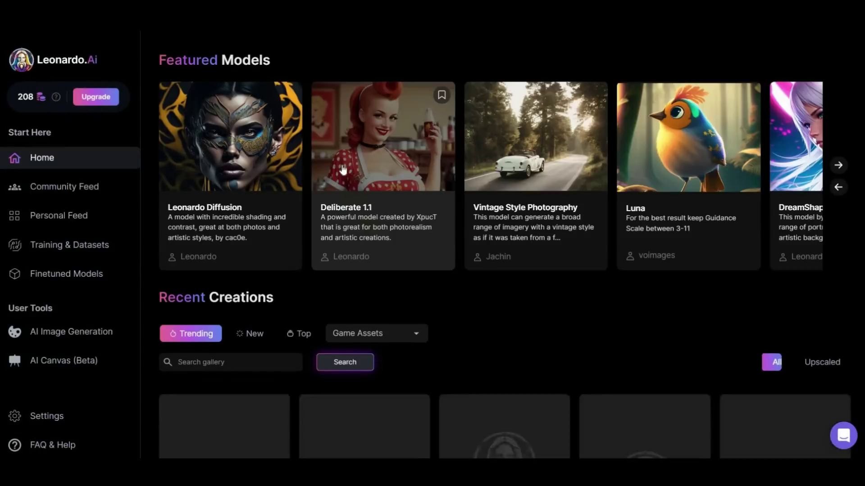
Find the community motorcycle t-shirt design in Recent Creations and remix it
scroll(501, 191, down, 15)
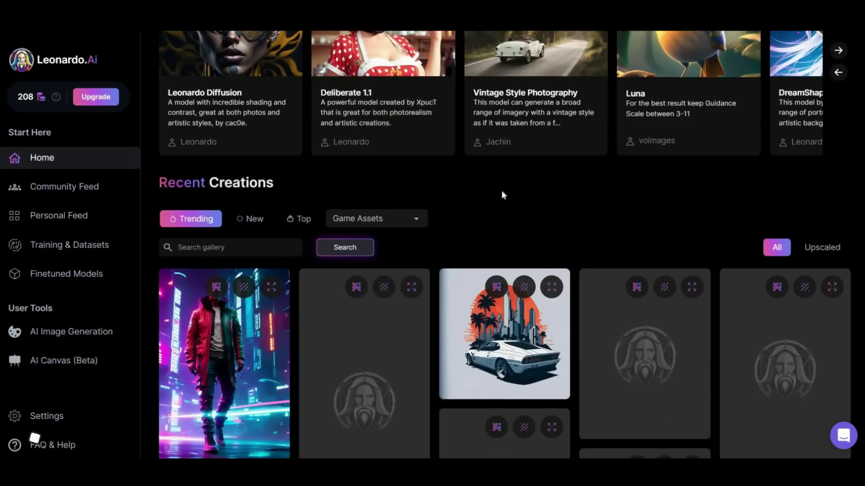
scroll(504, 194, down, 10)
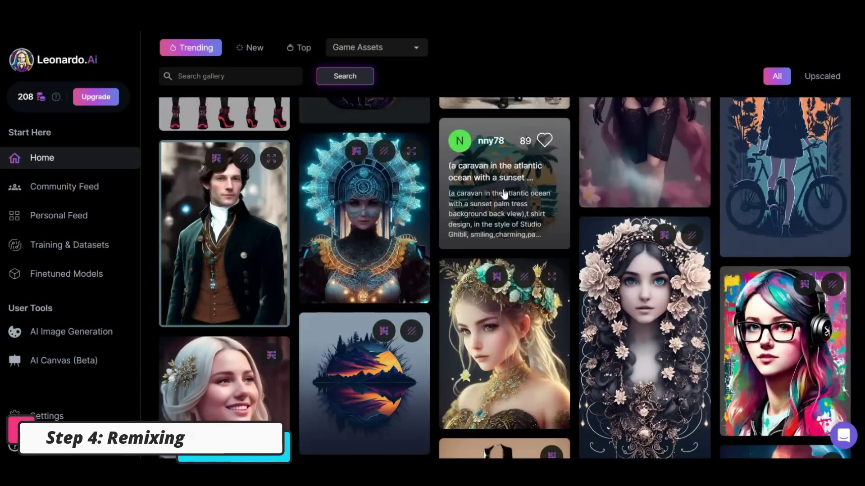
scroll(643, 259, down, 1)
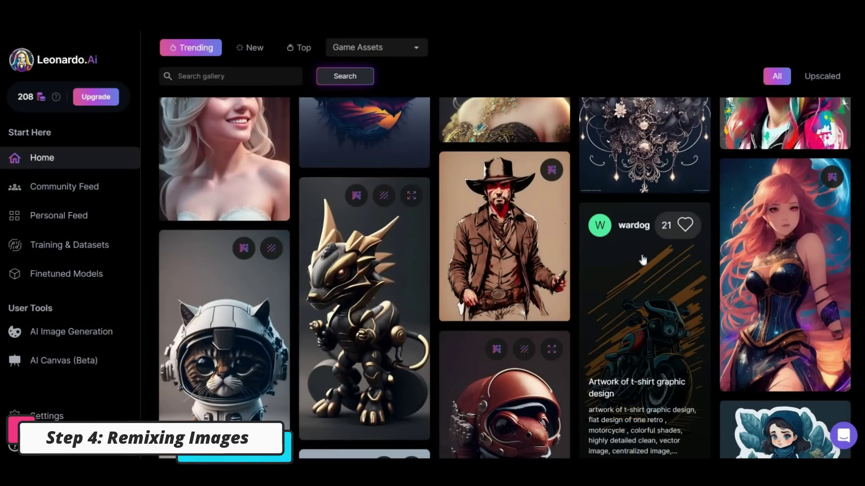
click(642, 261)
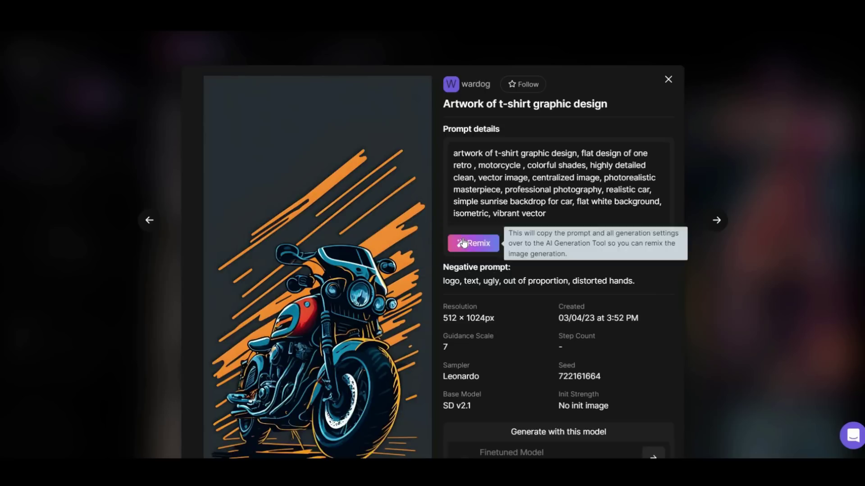
click(473, 243)
Browse the four new 512×1024 retro motorcycle images
scroll(666, 213, down, 5)
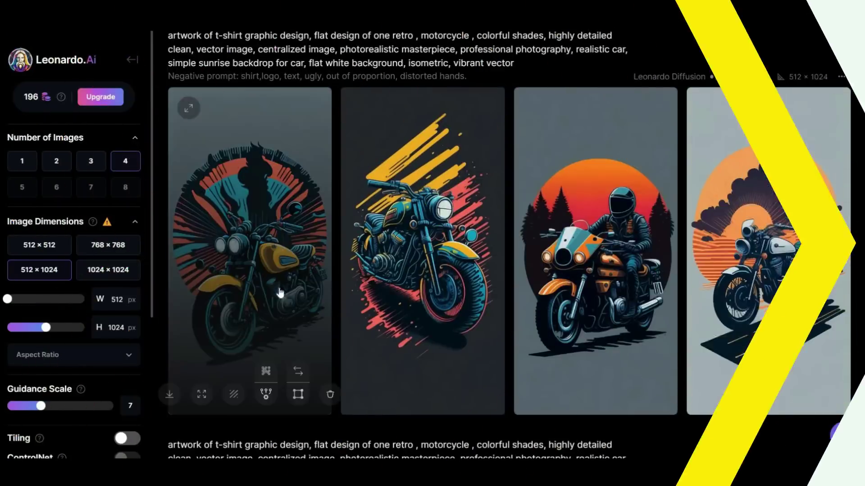
click(281, 293)
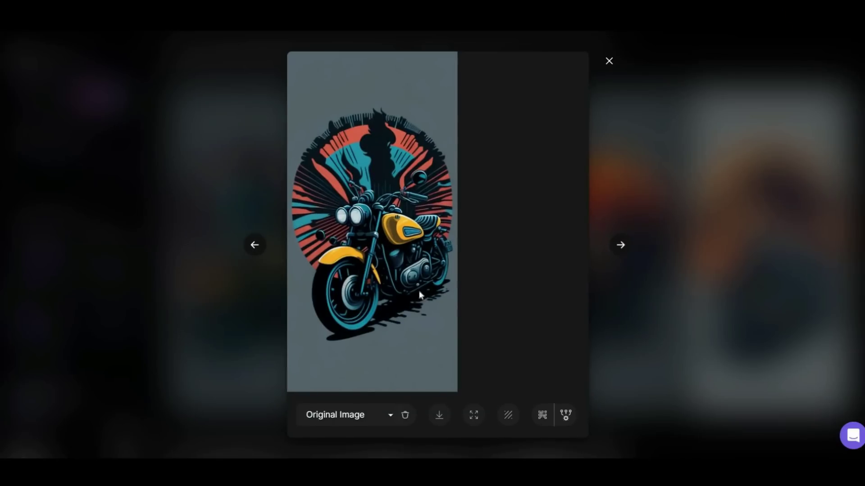
click(620, 245)
click(620, 245)
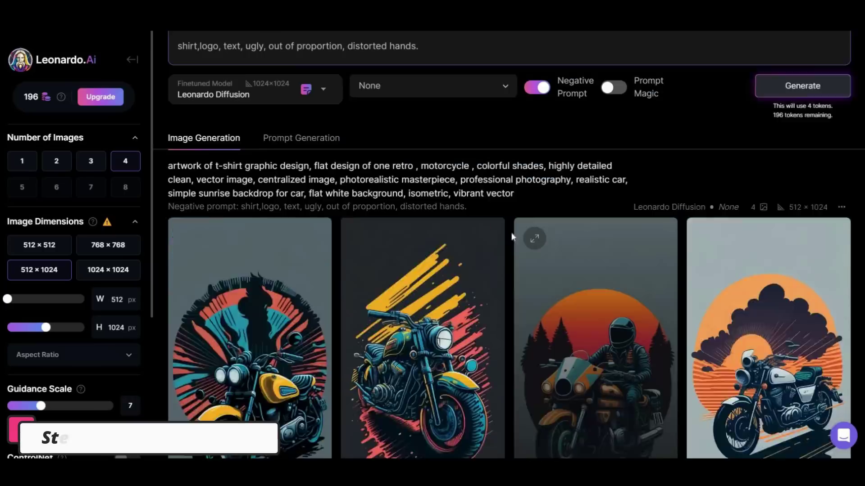
scroll(479, 236, up, 3)
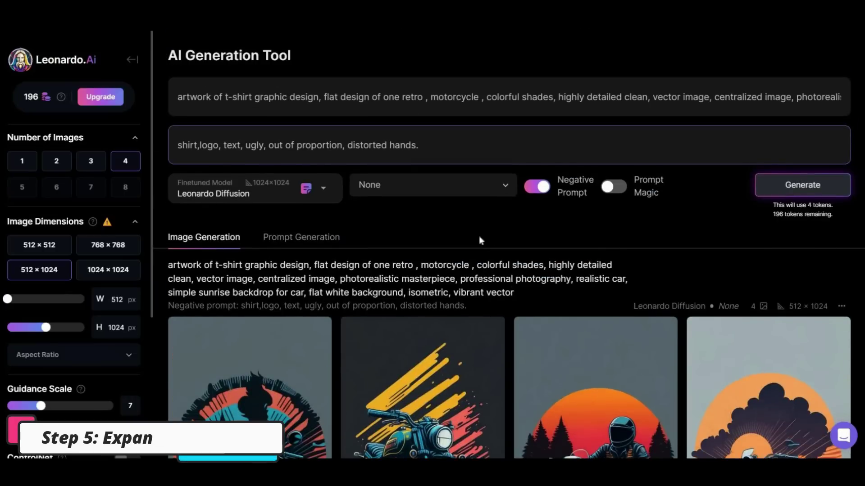
From Home, open AI Canvas and add the community pagoda-above-forest-pool image
click(132, 63)
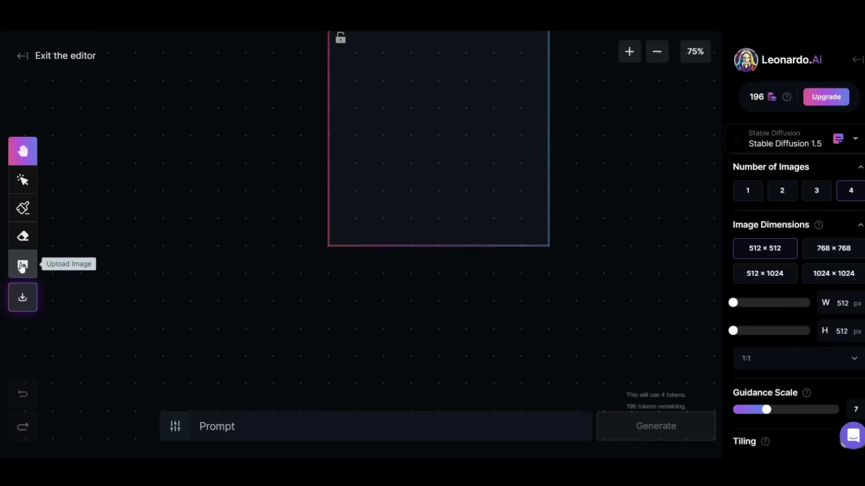
click(21, 266)
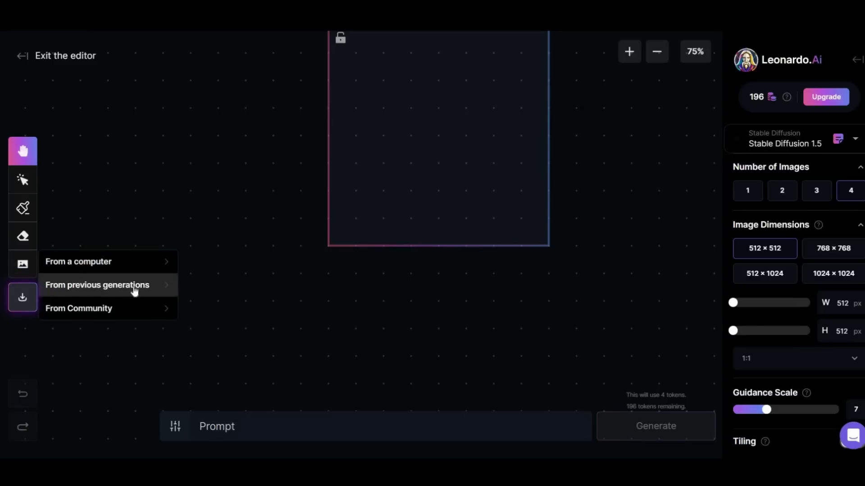
click(56, 310)
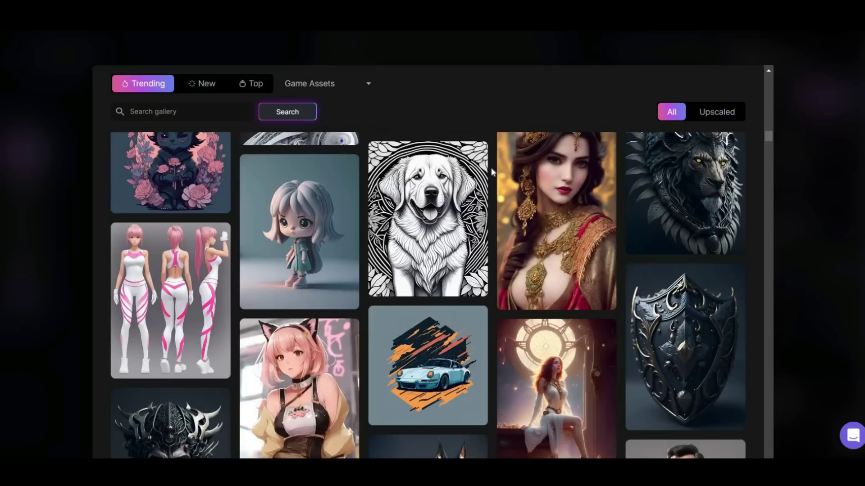
scroll(490, 170, down, 20)
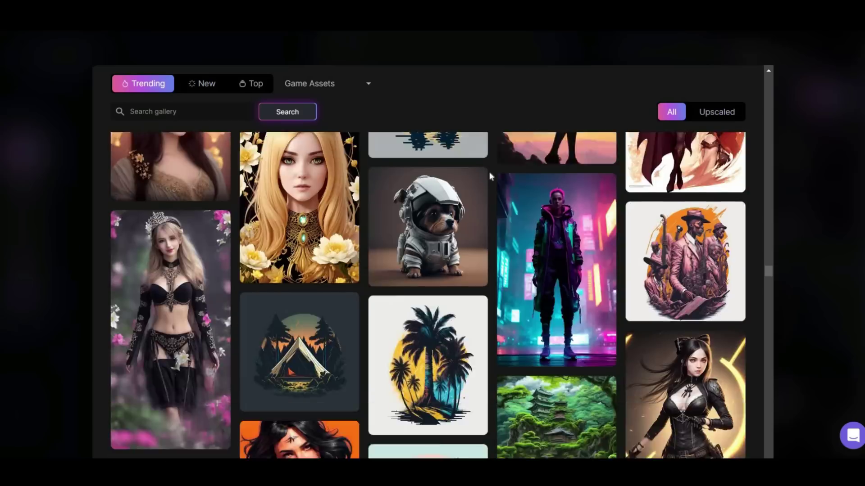
scroll(489, 171, down, 4)
click(545, 283)
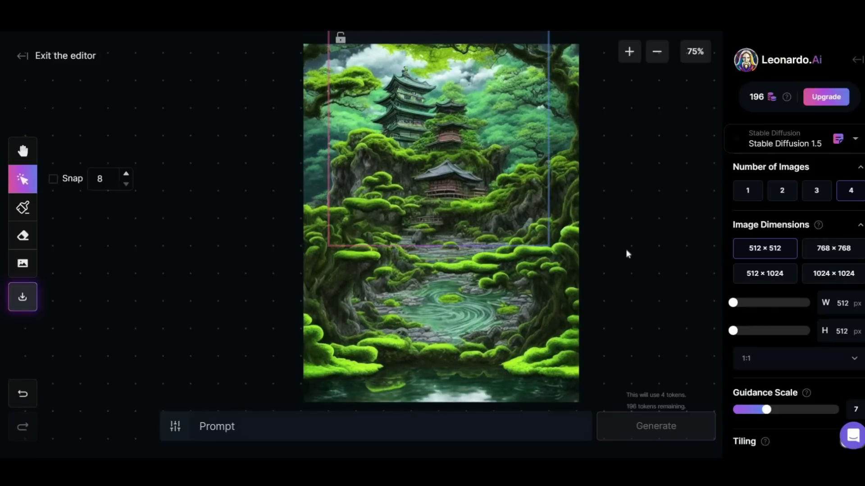
Move the generation frame left of the temple image and accept a waterfall outpaint variant
click(656, 51)
drag(359, 170, 316, 167)
scroll(634, 187, up, 2)
click(22, 151)
drag(149, 208, 99, 265)
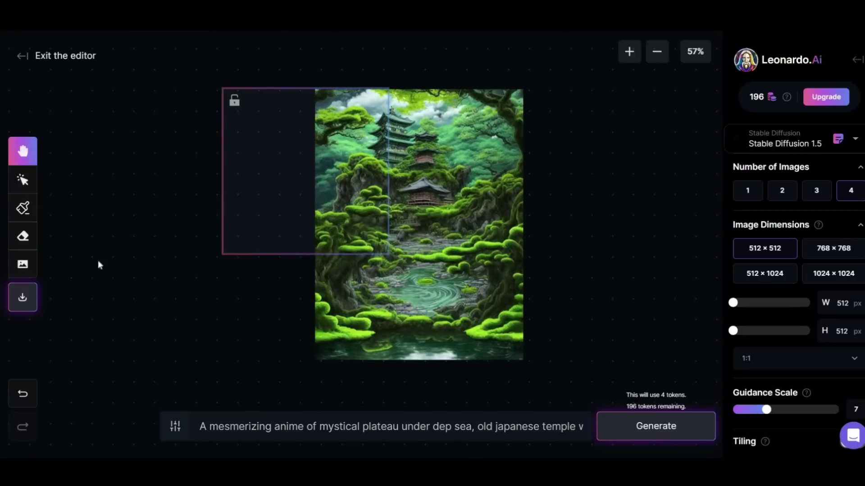
key(v)
click(630, 430)
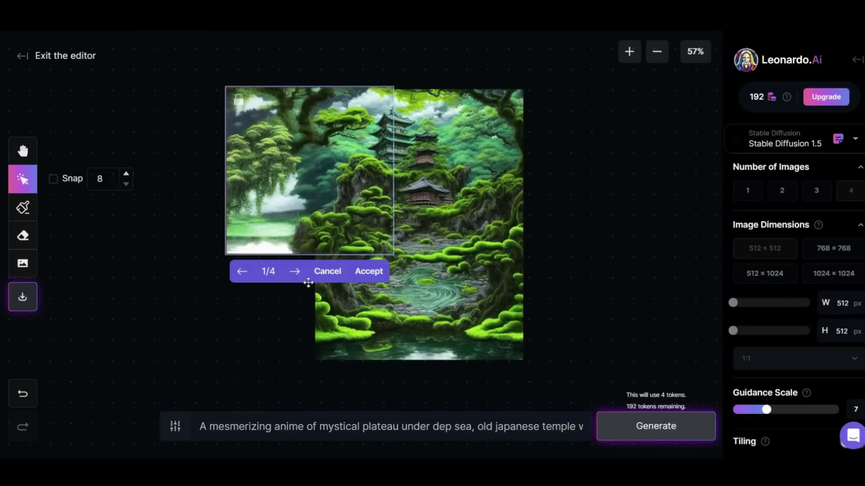
click(295, 273)
click(296, 275)
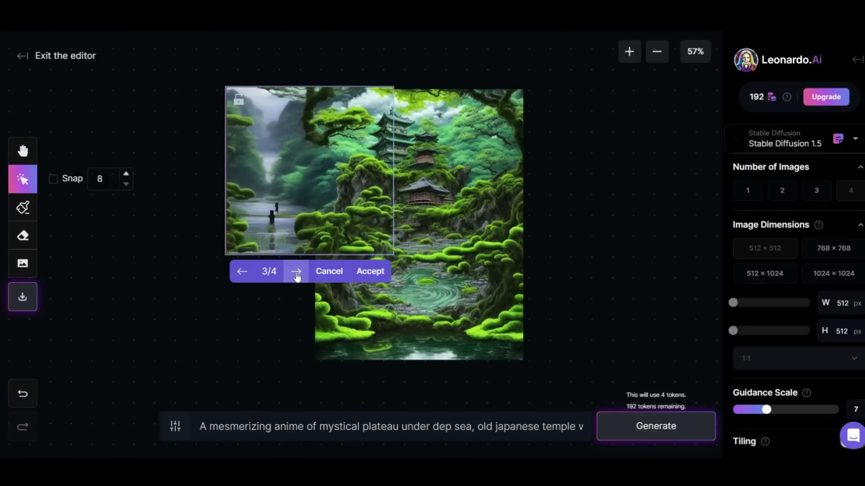
click(296, 273)
click(296, 272)
click(296, 272)
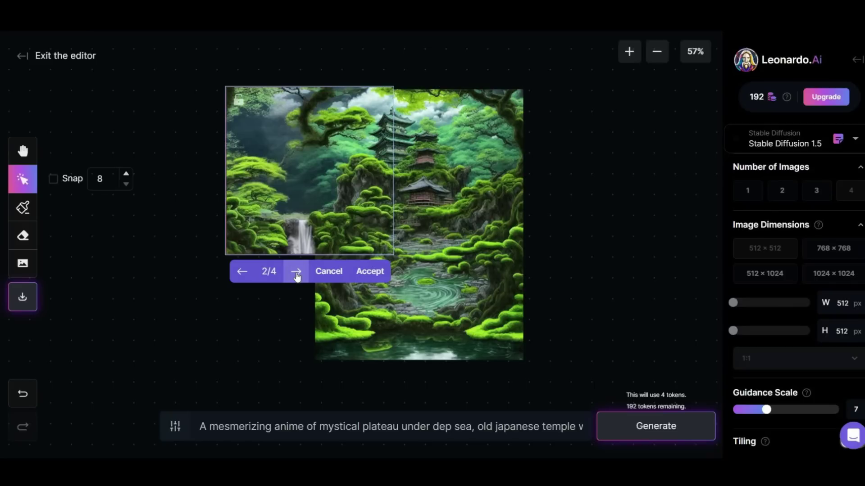
click(377, 274)
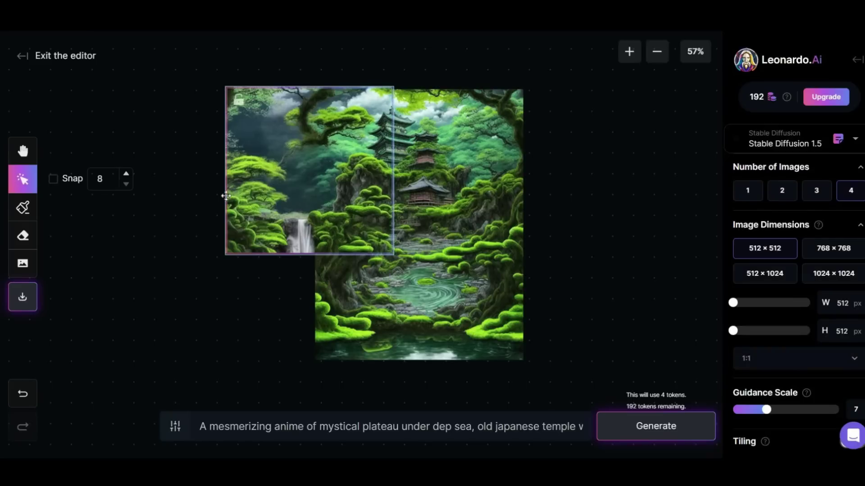
Outpaint the empty lower-left area and keep the chosen variant
drag(231, 254, 230, 358)
click(635, 428)
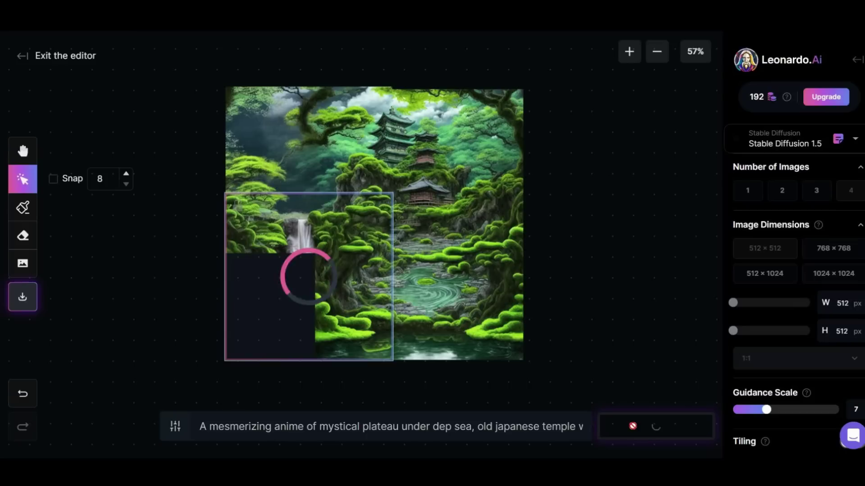
click(293, 378)
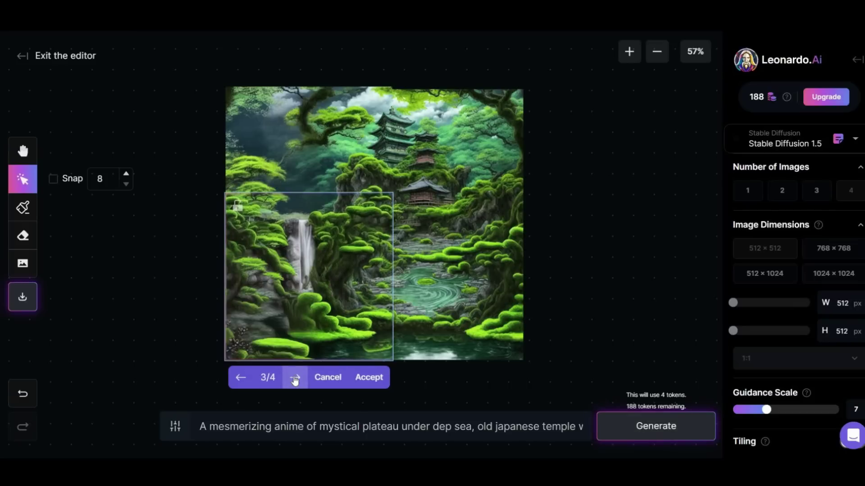
click(293, 378)
click(293, 379)
click(293, 379)
click(371, 377)
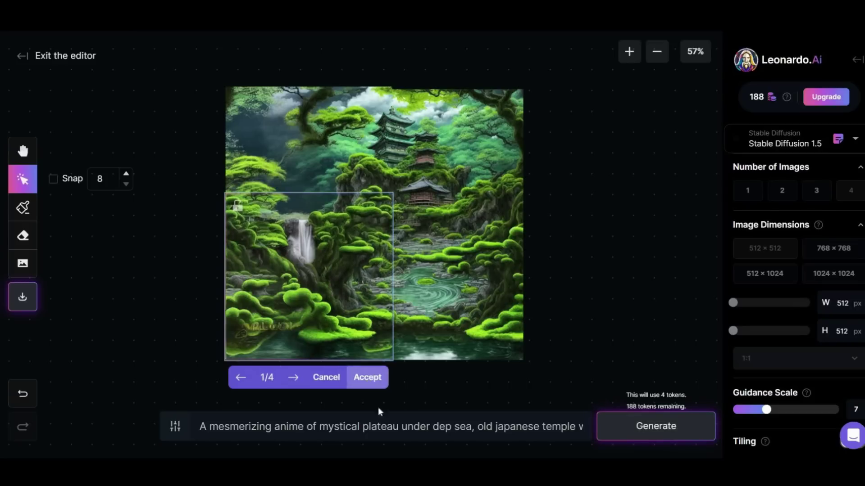
Zoom to 100% and mask the faint lettering near the bottom-left
click(23, 151)
drag(451, 248, 511, 213)
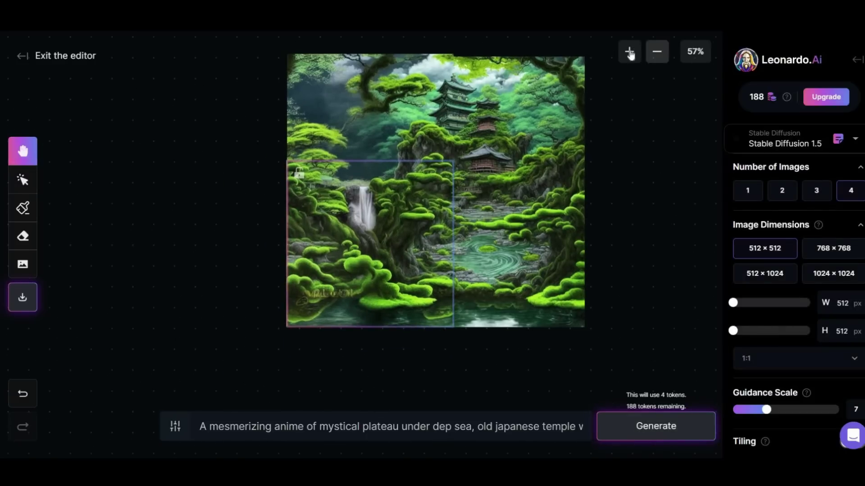
click(629, 51)
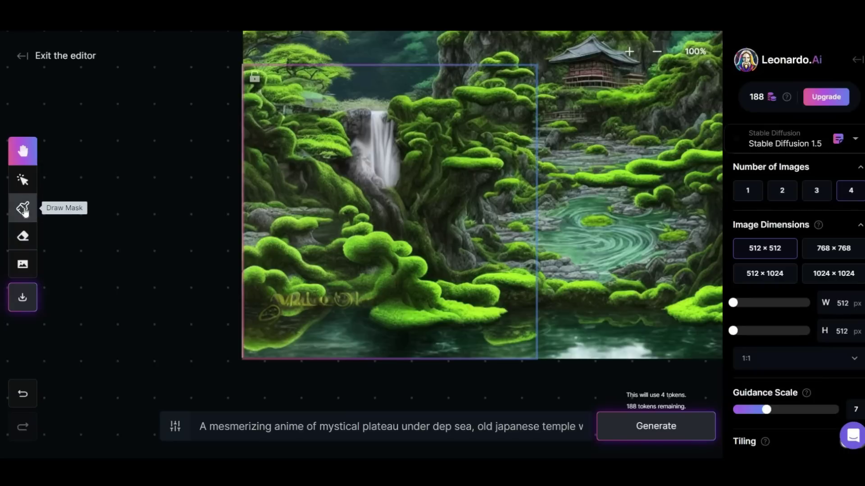
click(23, 208)
mouse_move(252, 291)
mouse_down()
mouse_move(354, 298)
mouse_move(279, 311)
mouse_move(265, 325)
mouse_move(313, 307)
mouse_move(301, 305)
mouse_move(276, 318)
mouse_move(347, 314)
mouse_up()
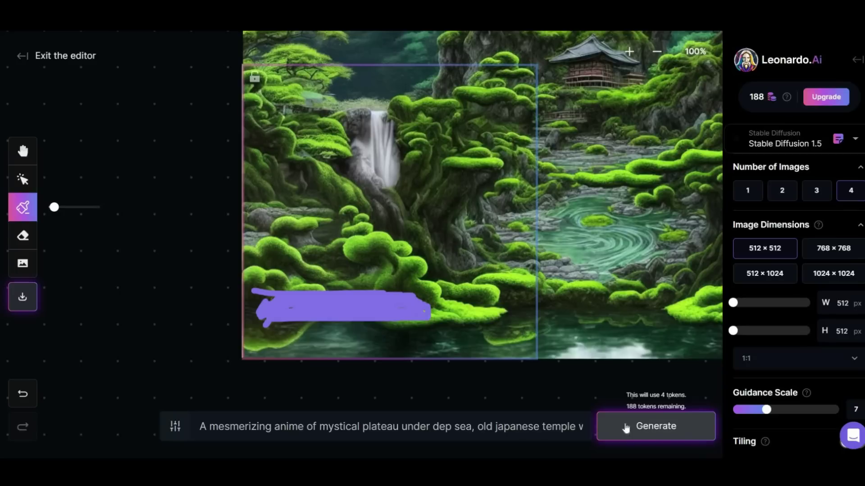
click(657, 52)
click(626, 430)
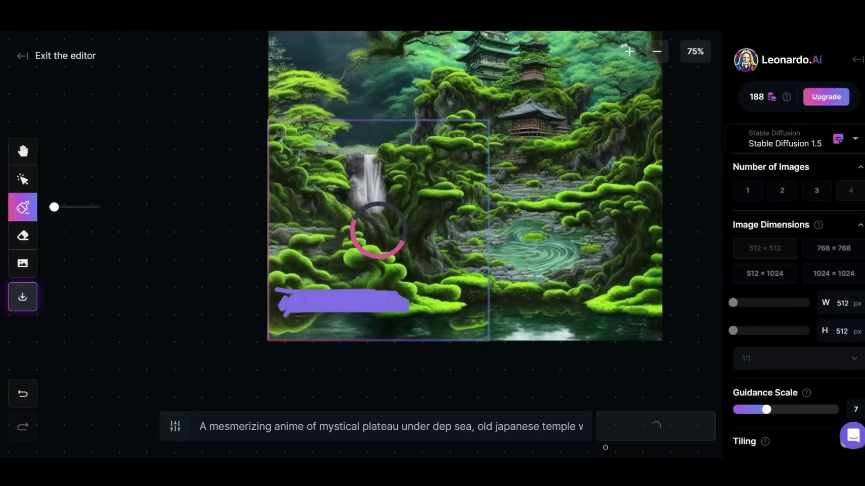
click(363, 359)
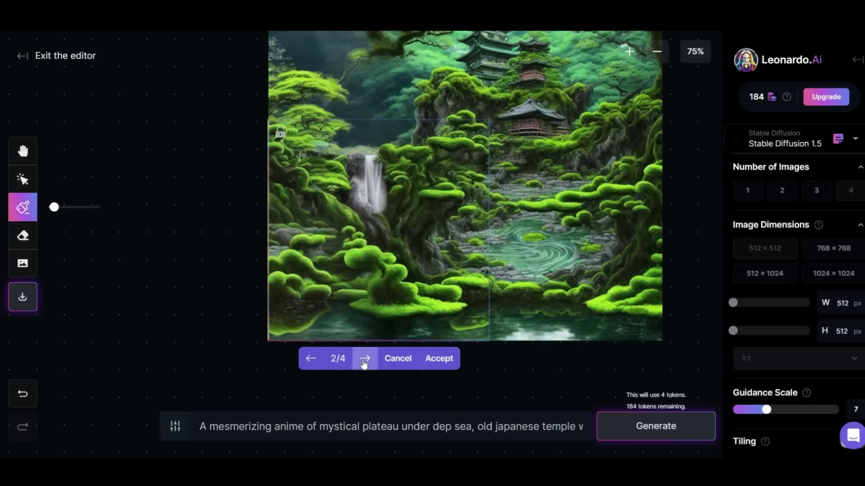
click(363, 359)
click(364, 359)
click(364, 359)
click(430, 359)
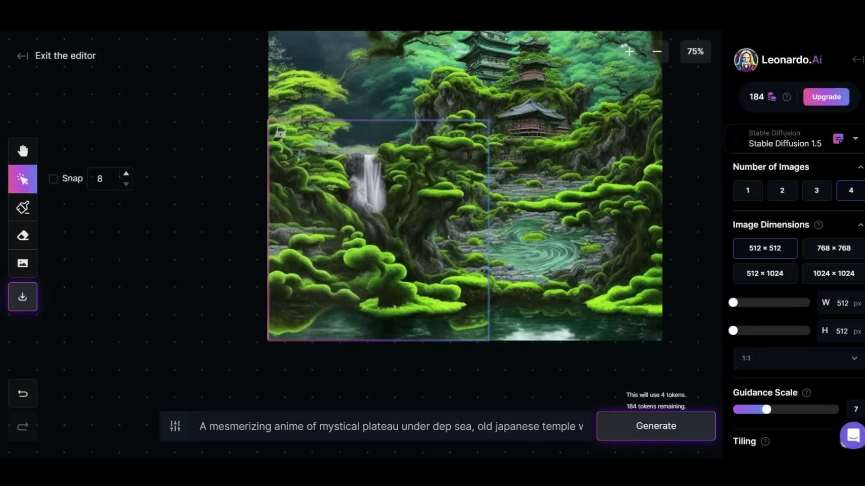
click(656, 52)
click(22, 151)
drag(418, 258, 364, 308)
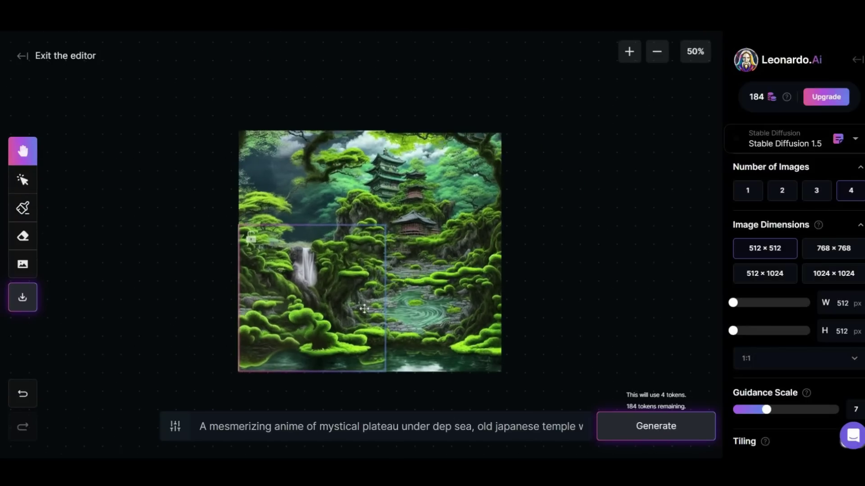
click(628, 52)
click(629, 51)
click(629, 52)
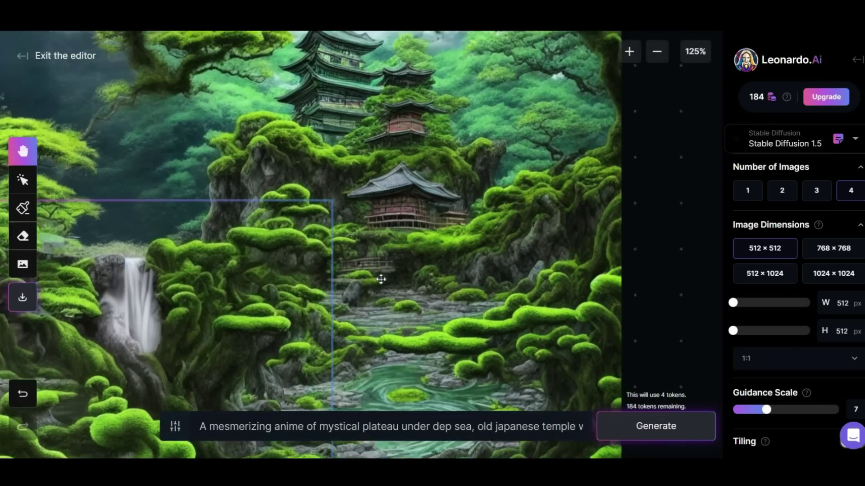
drag(380, 276, 411, 154)
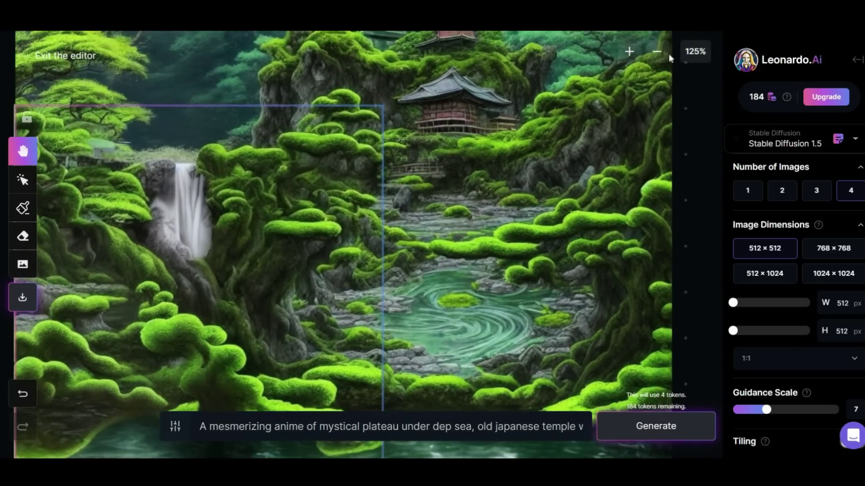
click(656, 51)
click(656, 51)
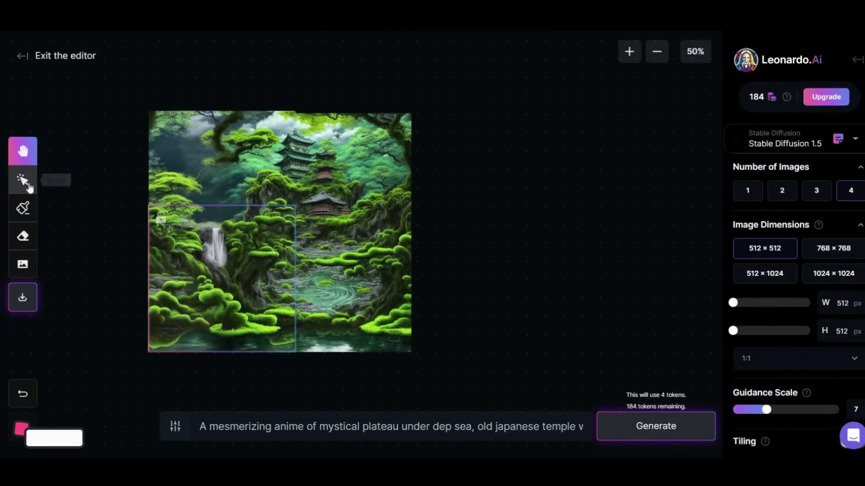
Move the generation frame right and place the red-roofed pagoda image right of the landscape
click(22, 179)
drag(170, 253, 505, 157)
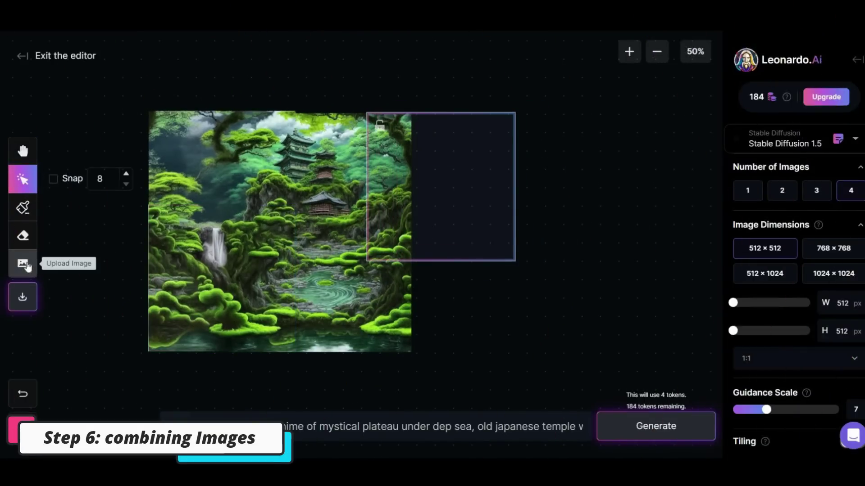
click(24, 263)
scroll(458, 333, down, 10)
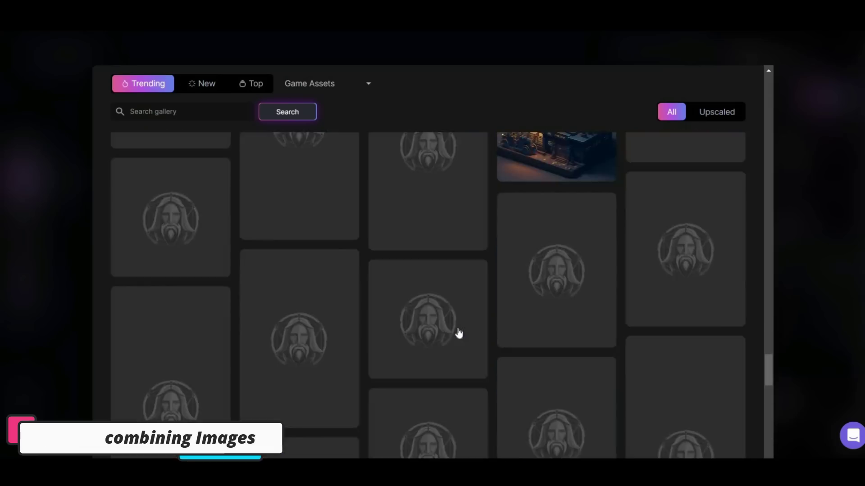
scroll(458, 333, down, 15)
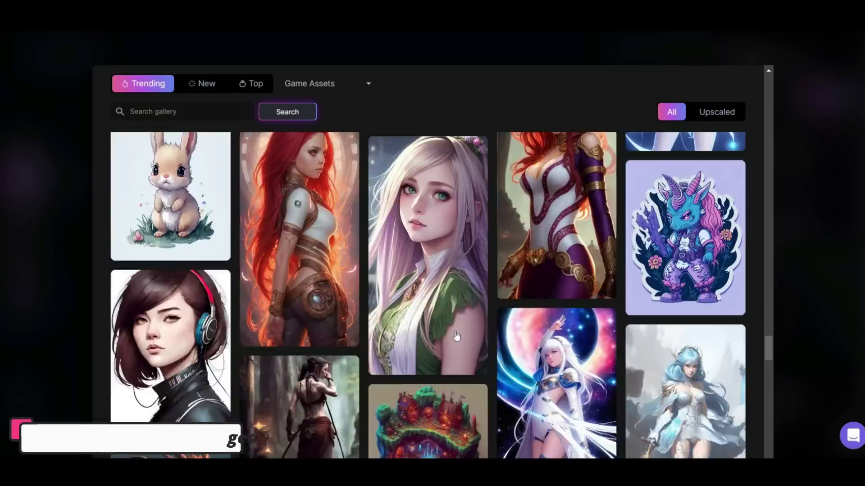
scroll(457, 317, down, 8)
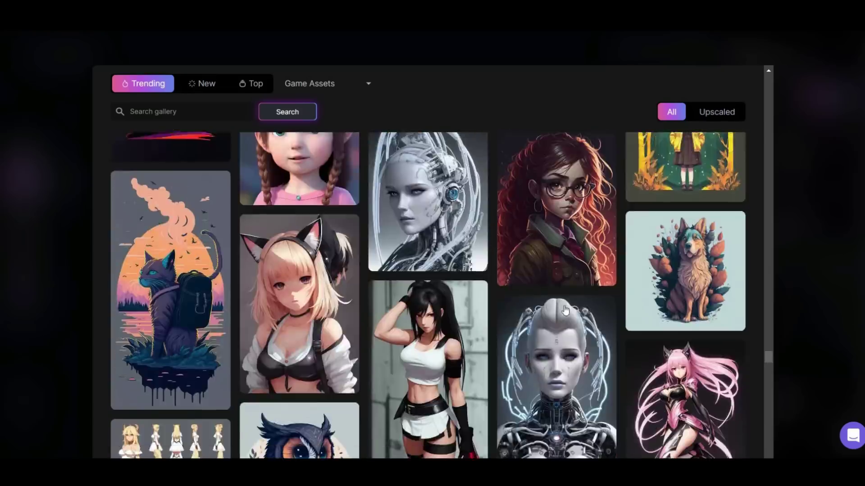
drag(259, 298, 551, 272)
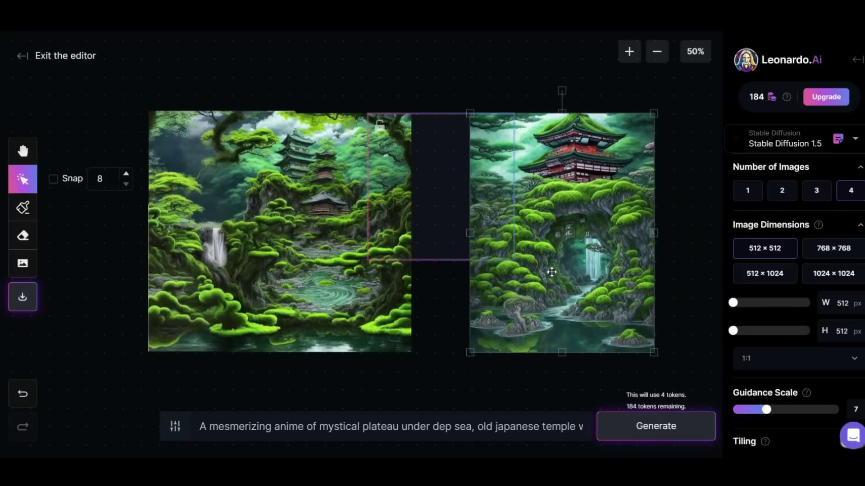
Nudge the generation frame slightly right to bridge the gap between images
click(455, 347)
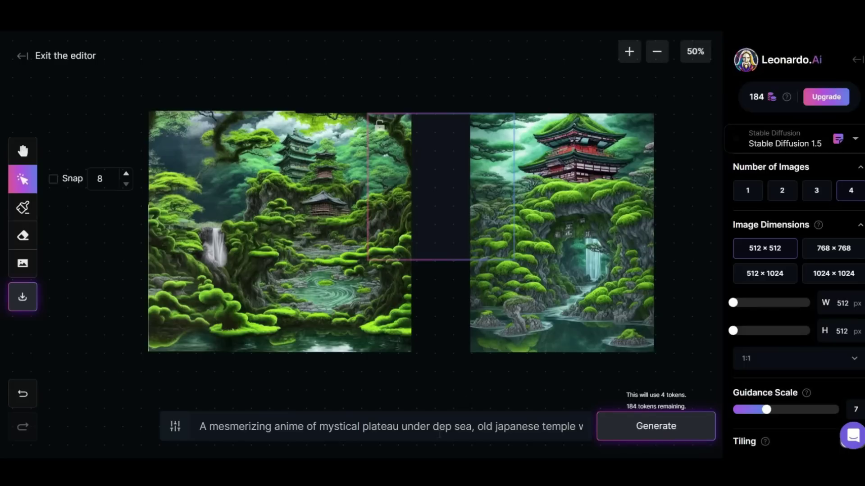
drag(436, 259, 441, 260)
click(634, 270)
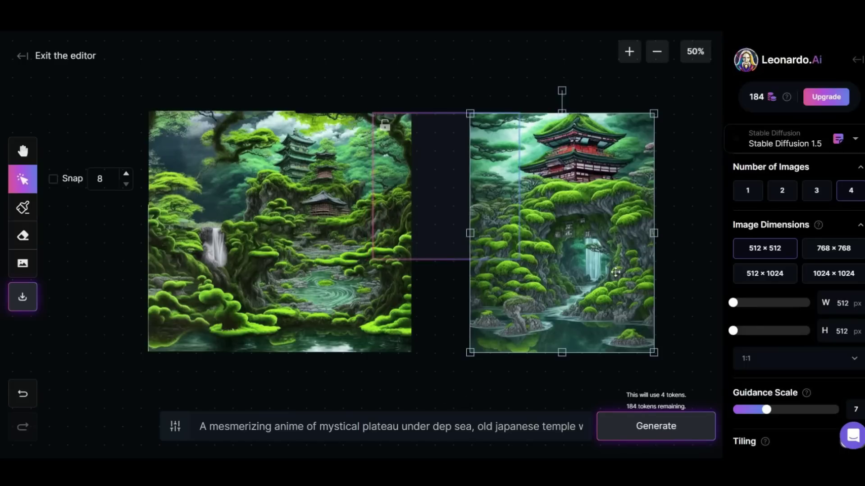
Fill the upper gap between the temples, keeping the third mossy-tree variant
click(686, 242)
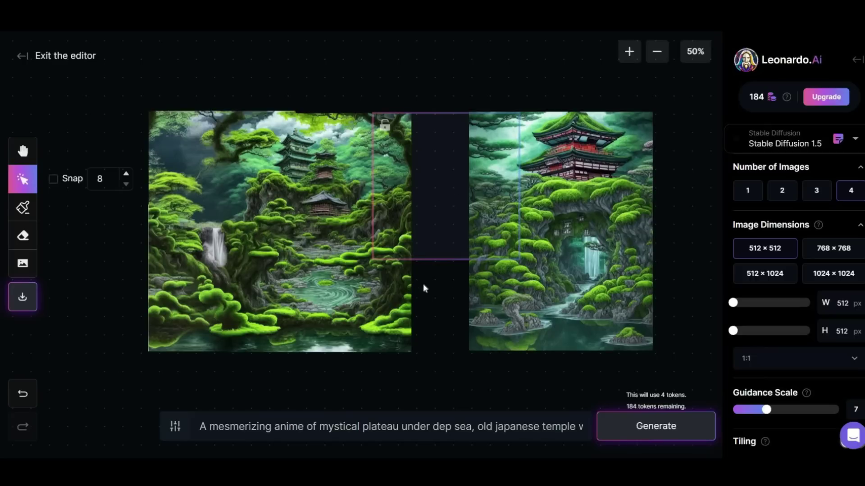
drag(434, 258, 431, 257)
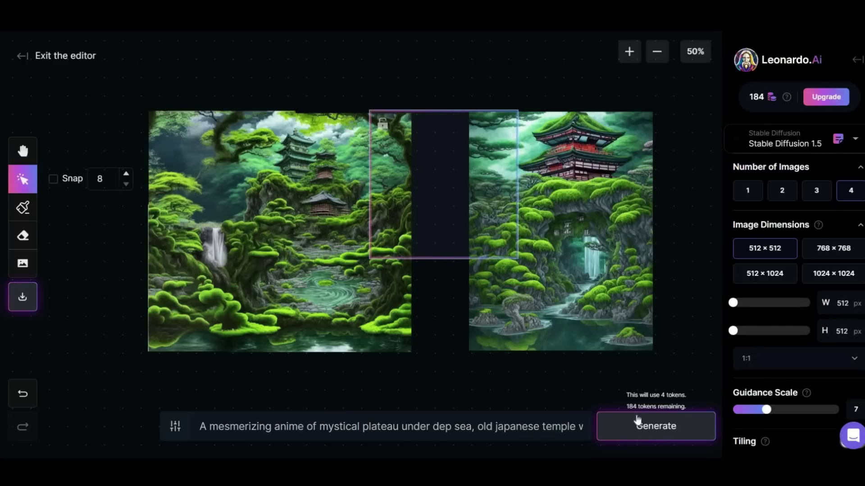
click(638, 423)
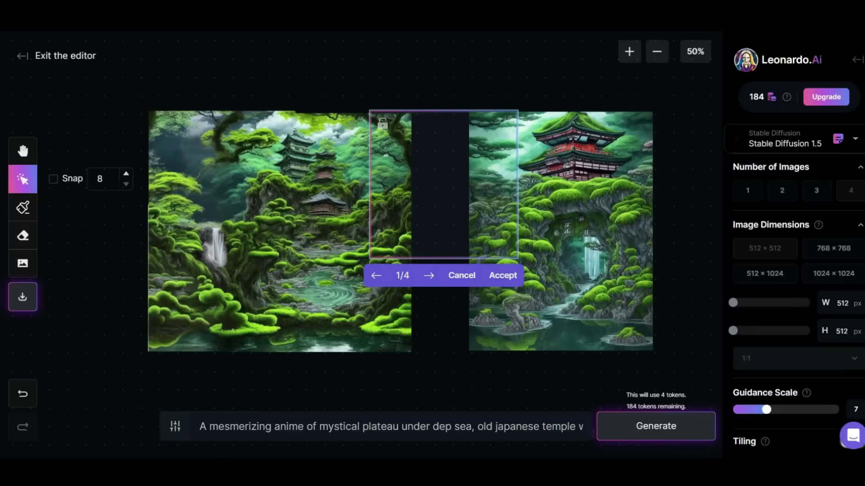
click(429, 275)
click(428, 275)
click(428, 275)
click(376, 275)
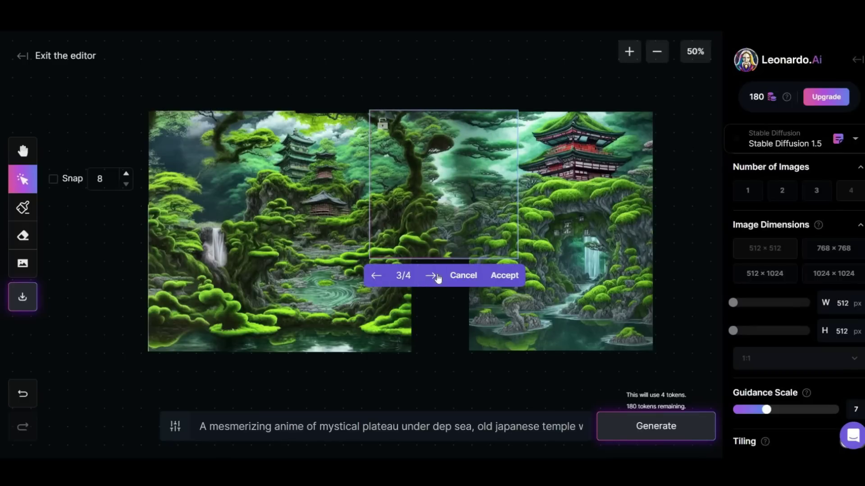
click(431, 275)
click(431, 275)
click(504, 275)
Raise the right temple image to align it and move the frame over the lower gap
click(510, 251)
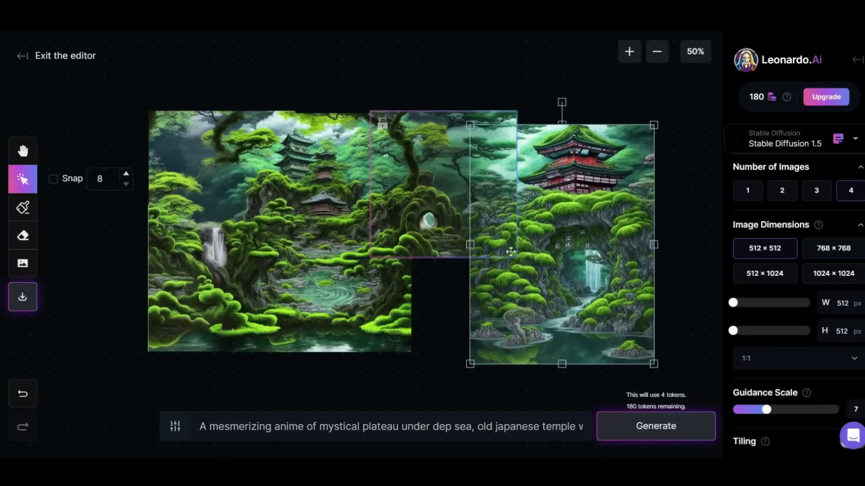
drag(510, 252, 509, 237)
drag(428, 180, 431, 273)
Generate a fill for the lower gap and keep the first variant
click(669, 417)
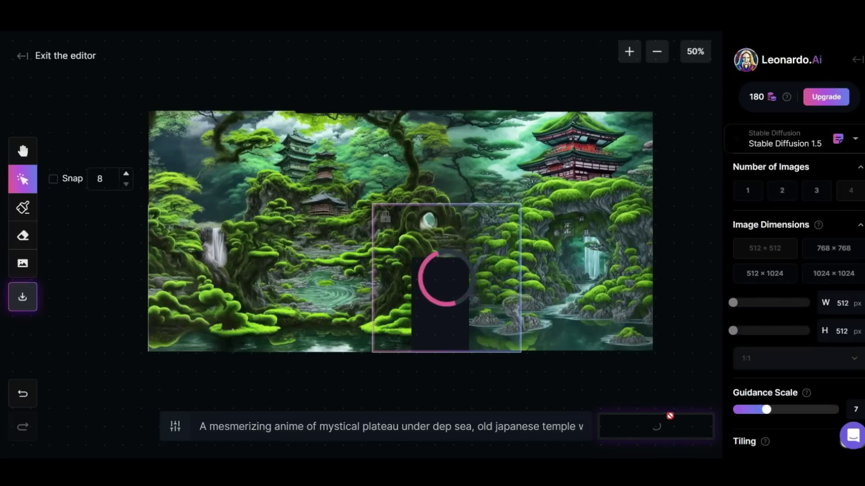
click(431, 369)
click(431, 369)
click(431, 369)
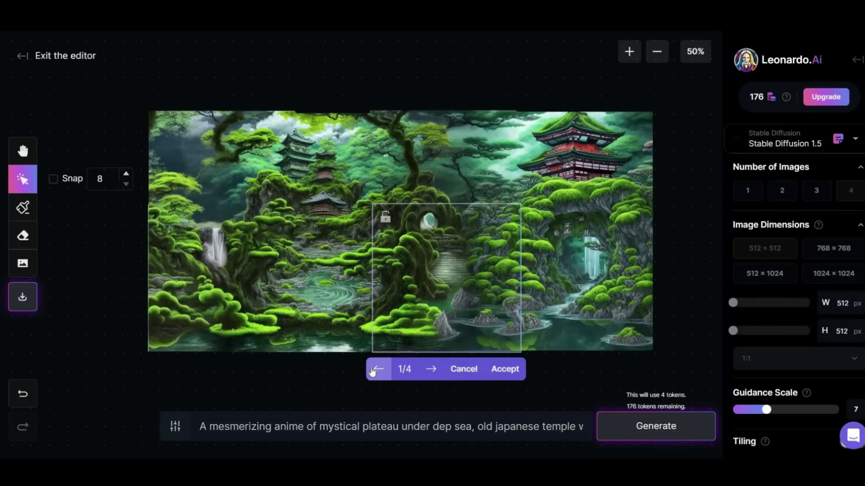
click(505, 369)
Mask the odd water patch and tree-trunk seam, repaint them, and accept a variant
click(22, 151)
scroll(393, 316, up, 4)
click(23, 207)
drag(448, 256, 393, 317)
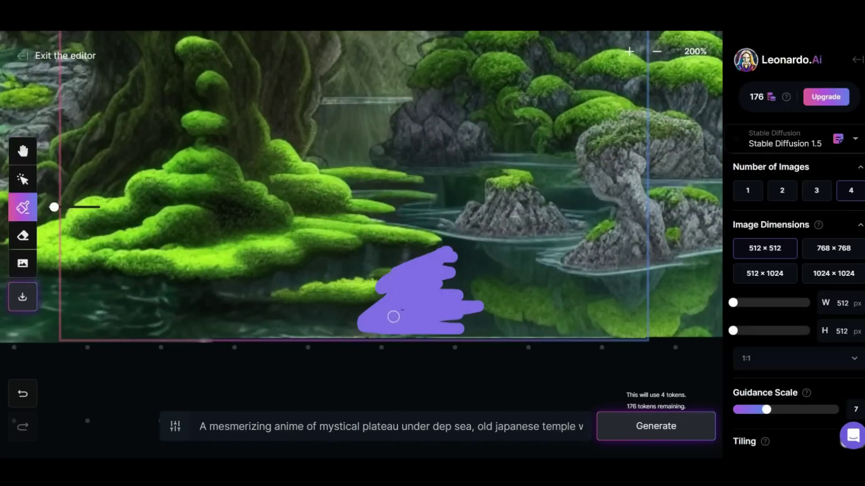
scroll(394, 317, down, 1)
mouse_move(354, 108)
mouse_down()
mouse_move(412, 111)
mouse_move(450, 184)
mouse_move(441, 173)
mouse_up()
scroll(499, 245, down, 2)
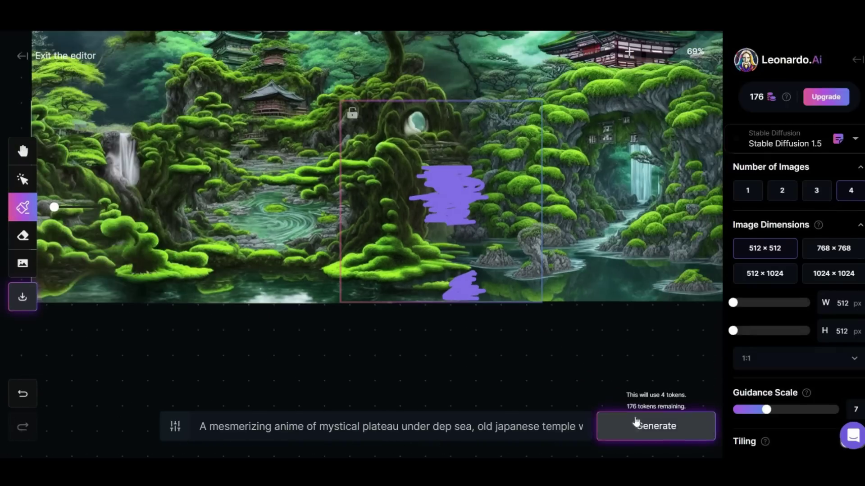
click(636, 422)
click(423, 320)
click(423, 320)
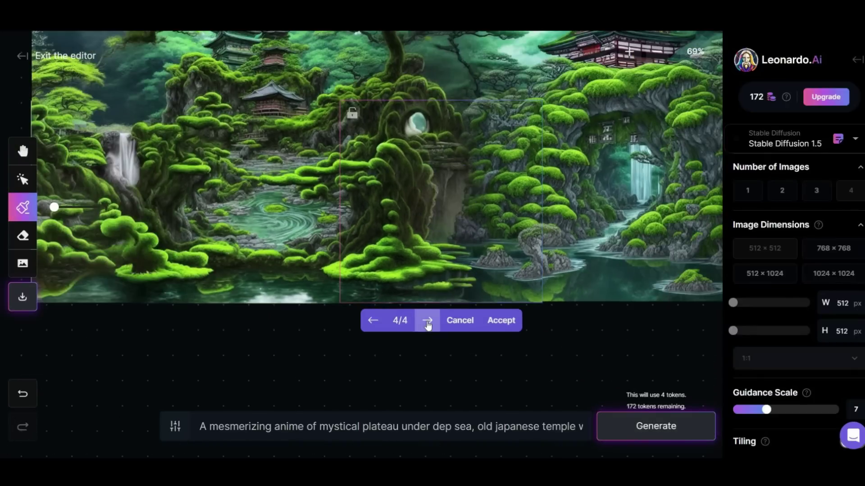
click(423, 320)
click(499, 320)
Move the generation frame below the image and zoom out to review the panorama
scroll(375, 157, down, 3)
click(22, 179)
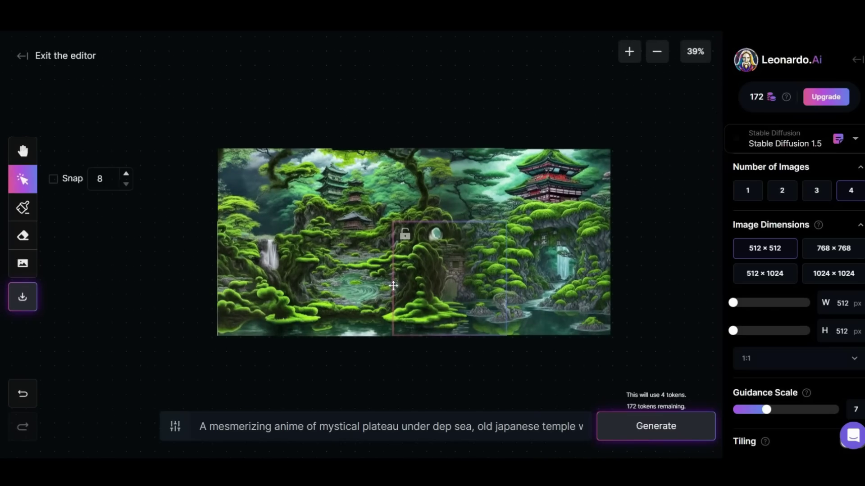
drag(428, 280, 195, 384)
click(22, 151)
scroll(441, 247, up, 10)
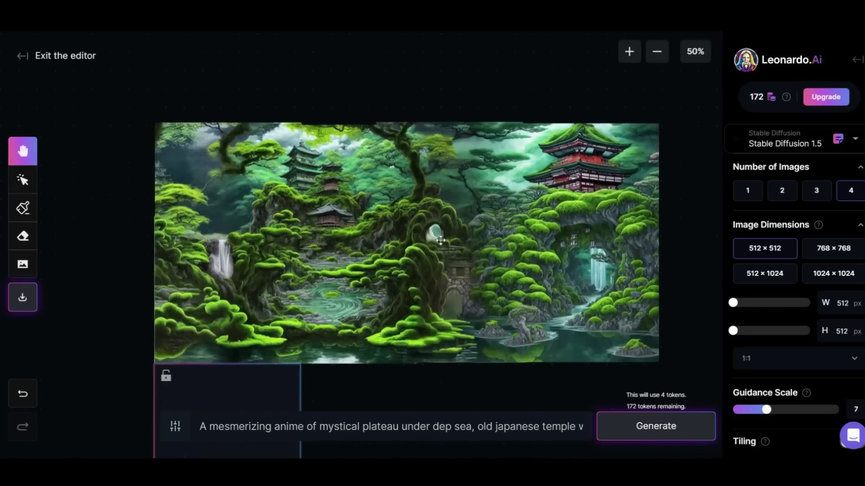
scroll(405, 306, up, 10)
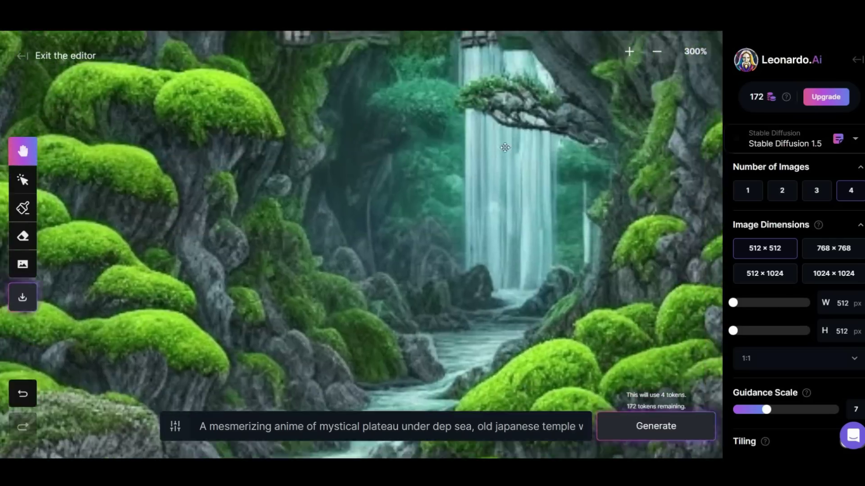
scroll(427, 314, down, 5)
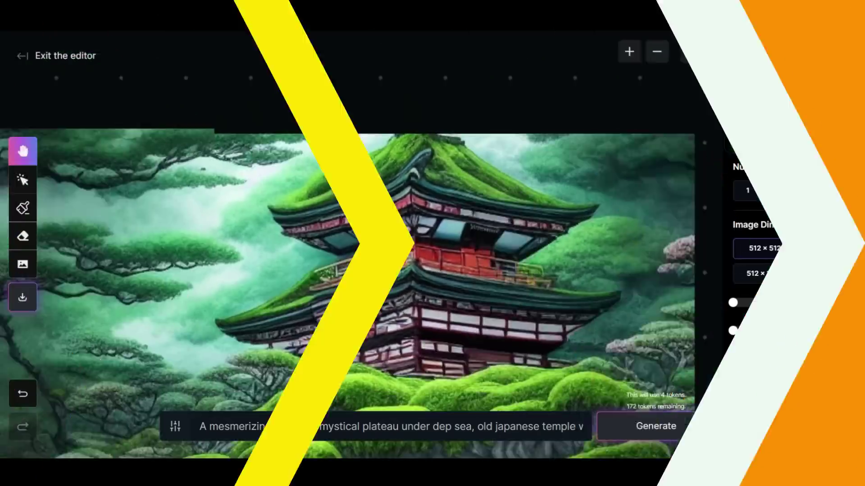
scroll(439, 208, down, 2)
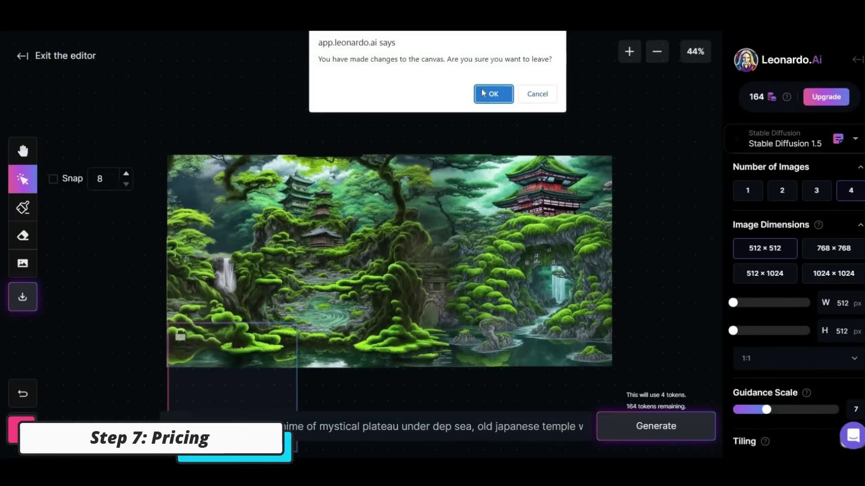
Leave the canvas editor and bring up the subscription pricing plans
click(483, 94)
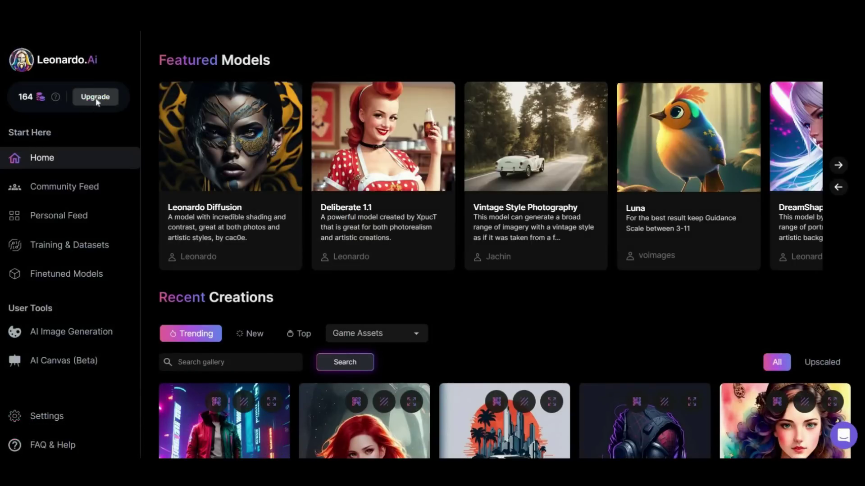
click(96, 99)
scroll(146, 231, down, 2)
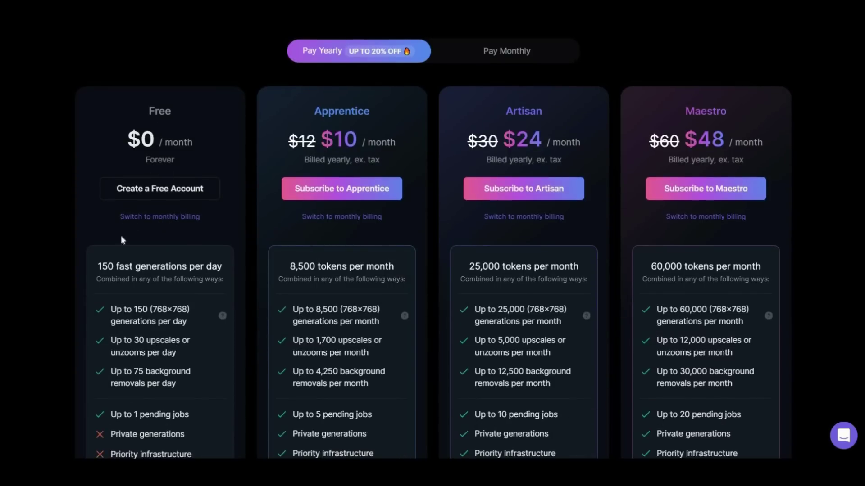
Compare plans: Free's 150 daily fast generations, Apprentice $10, Artisan $24, Maestro's 60,000 monthly tokens
drag(113, 266, 222, 266)
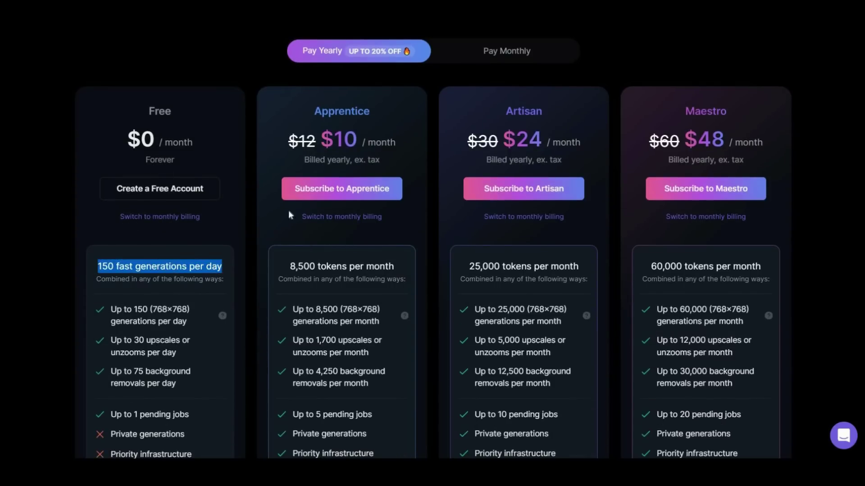
drag(334, 139, 344, 139)
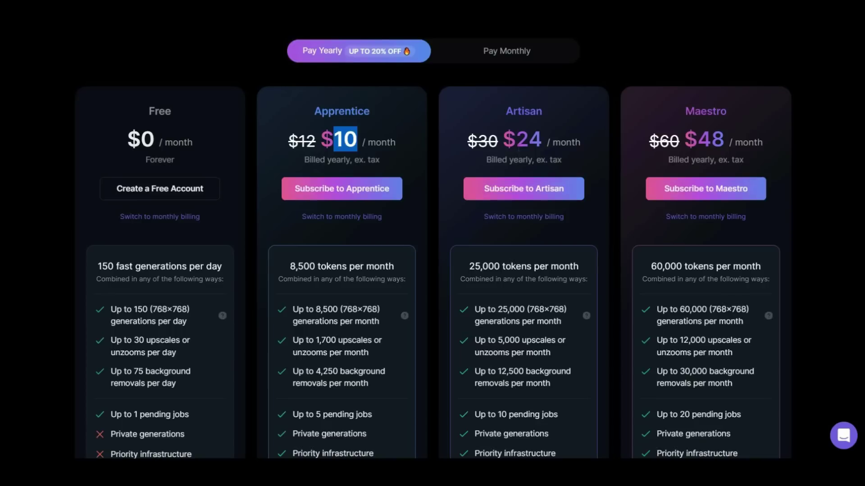
double_click(529, 139)
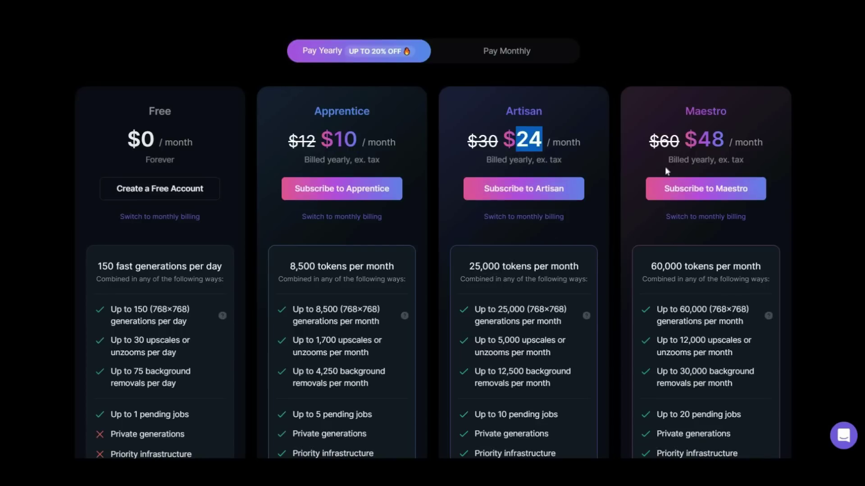
drag(651, 266, 670, 266)
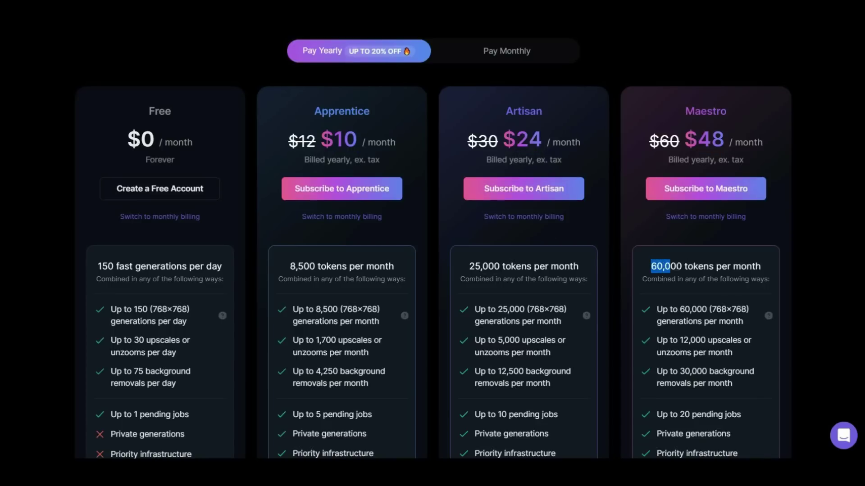
scroll(657, 263, down, 2)
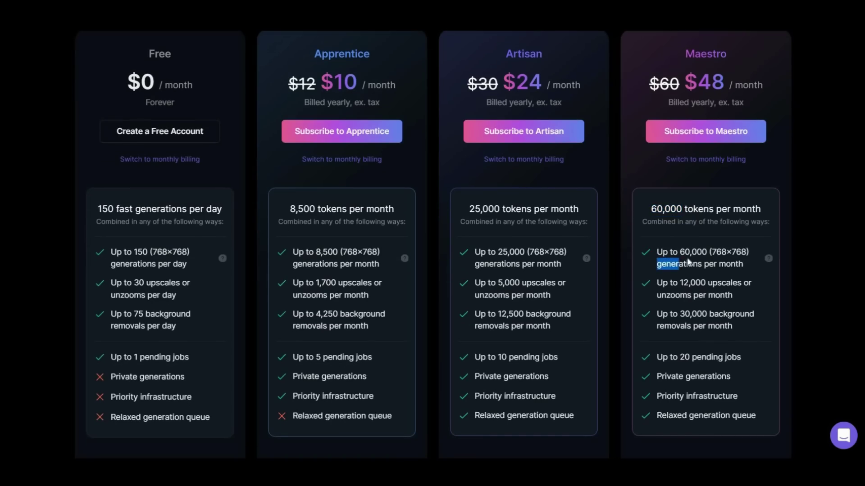